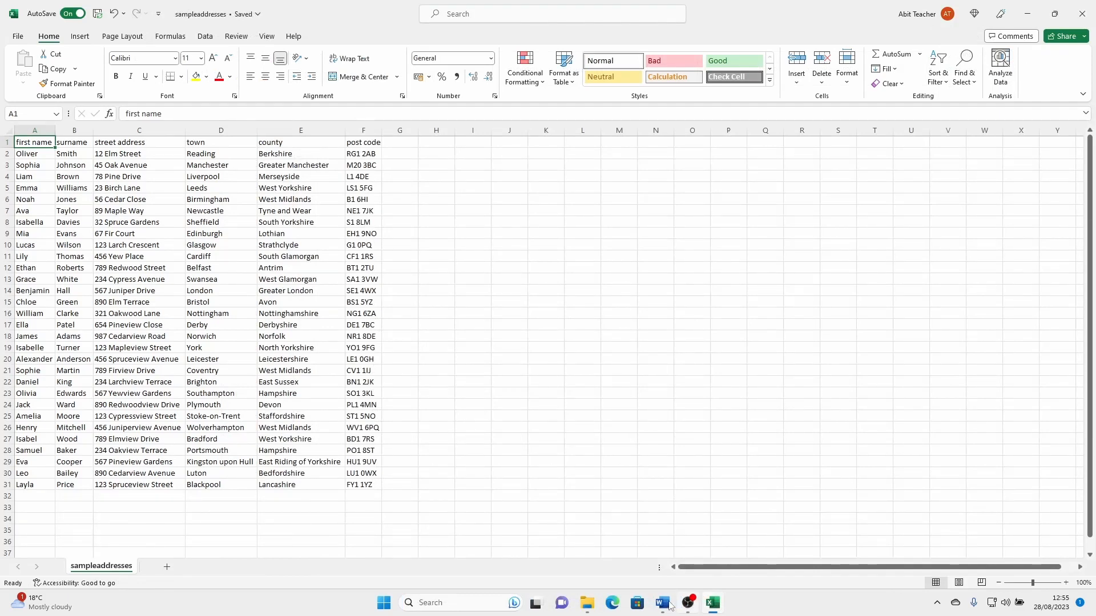
# Switch to the SampleSalesLetter document in Word and start the Step-by-Step Mail Merge Wizard for letters, using the current document.
pyautogui.click(665, 603)
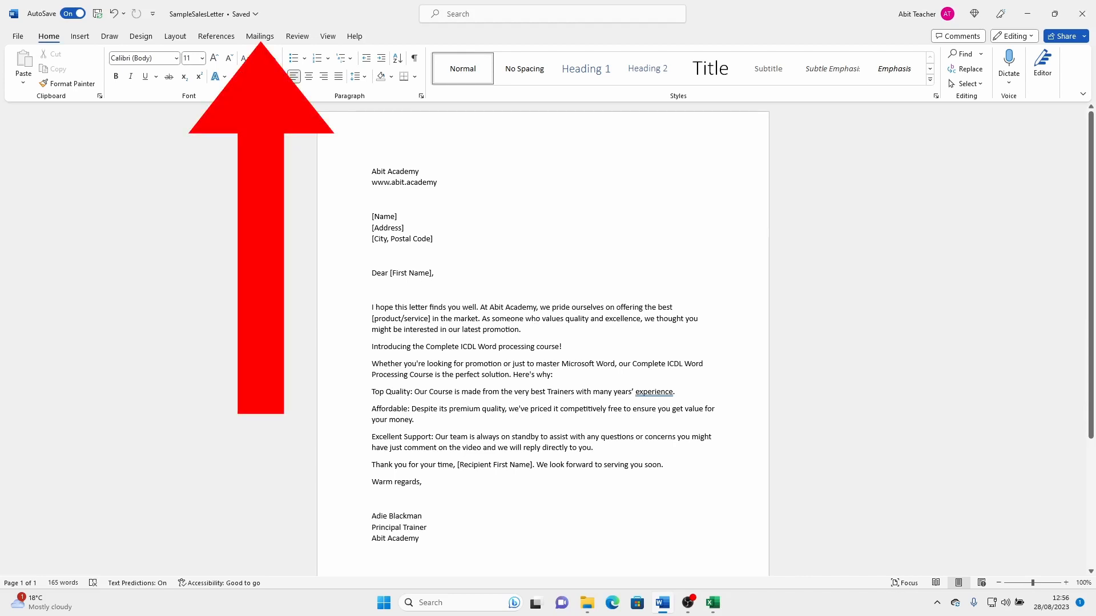
pyautogui.click(262, 37)
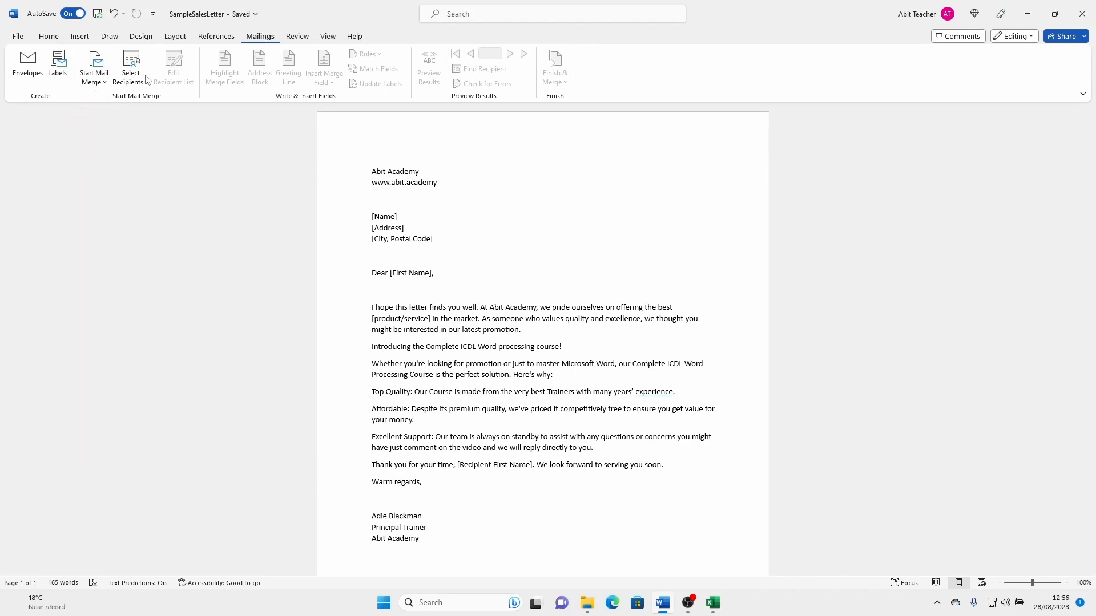
pyautogui.click(100, 84)
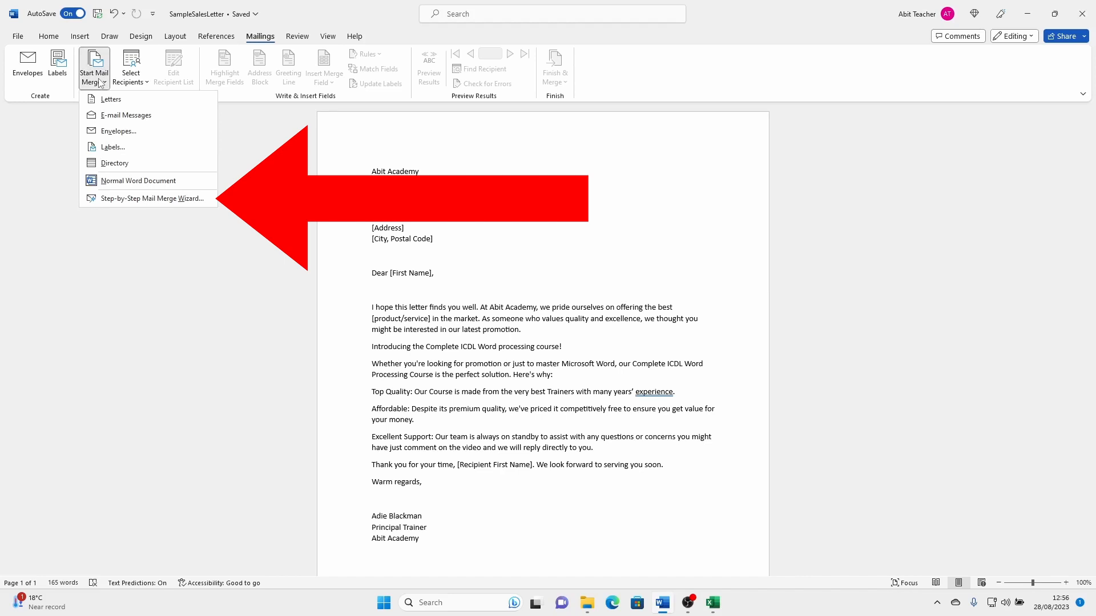
pyautogui.click(108, 203)
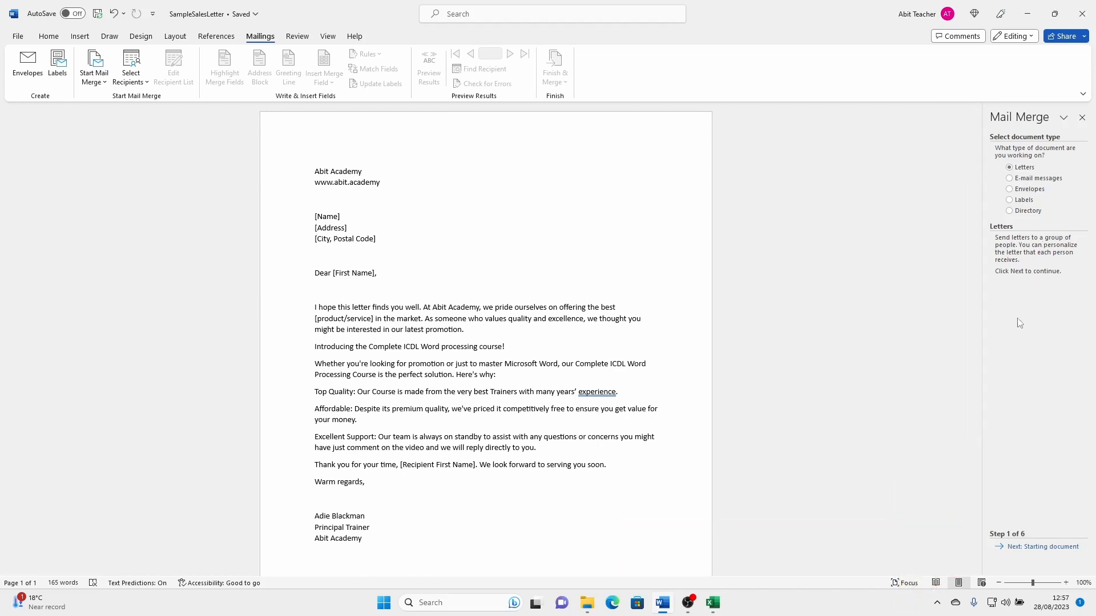
pyautogui.click(1022, 551)
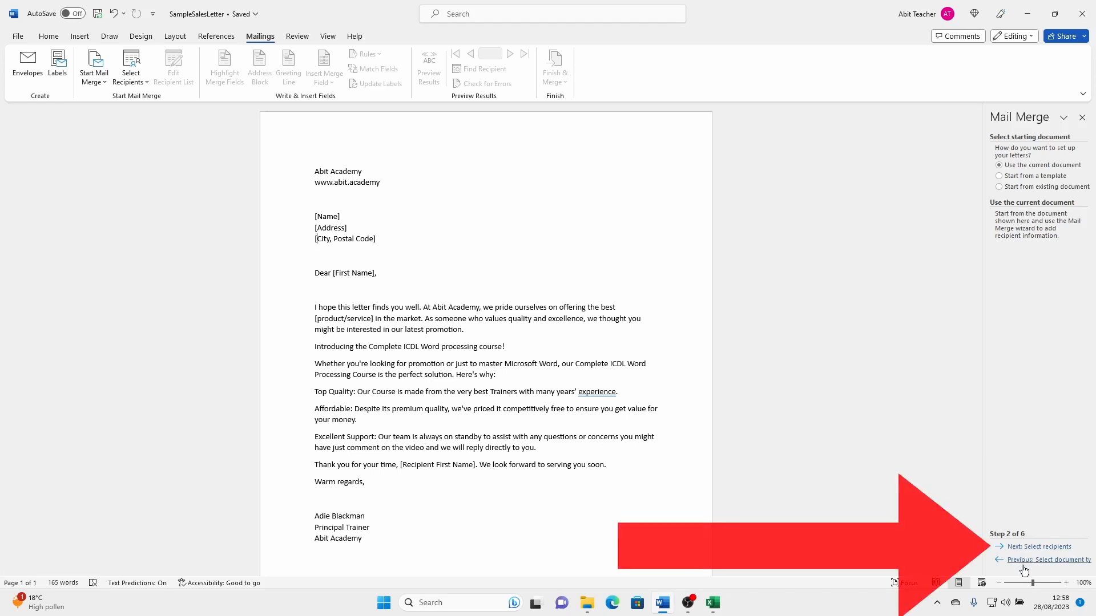
pyautogui.click(1023, 547)
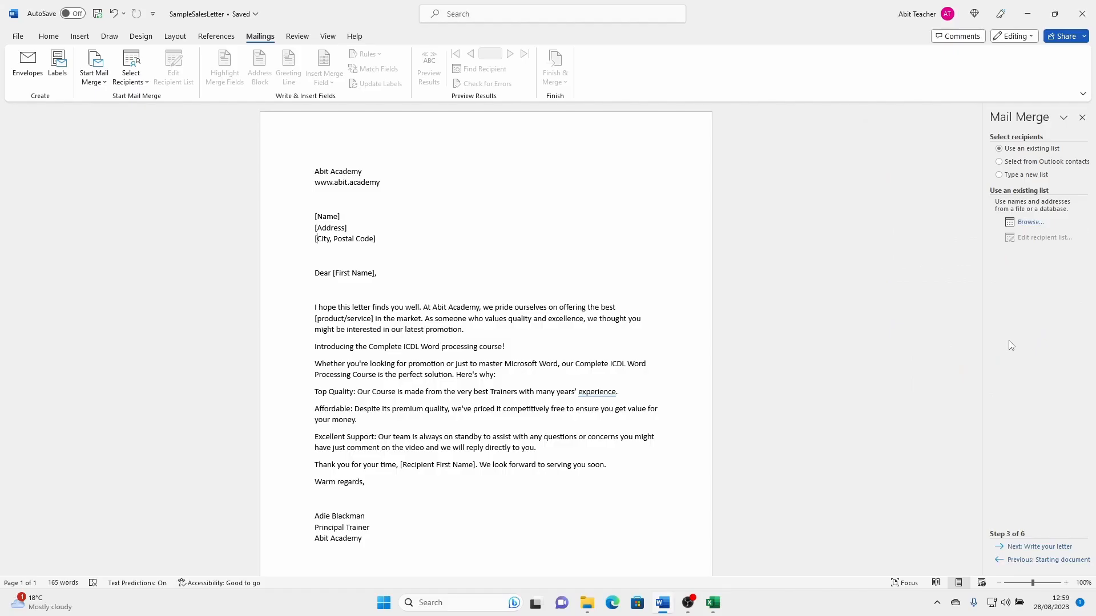
# Use the sampleaddresses workbook in Documents as the recipient list, with its sampleaddresses$ table and all recipients, and proceed to writing the letter.
pyautogui.click(1027, 223)
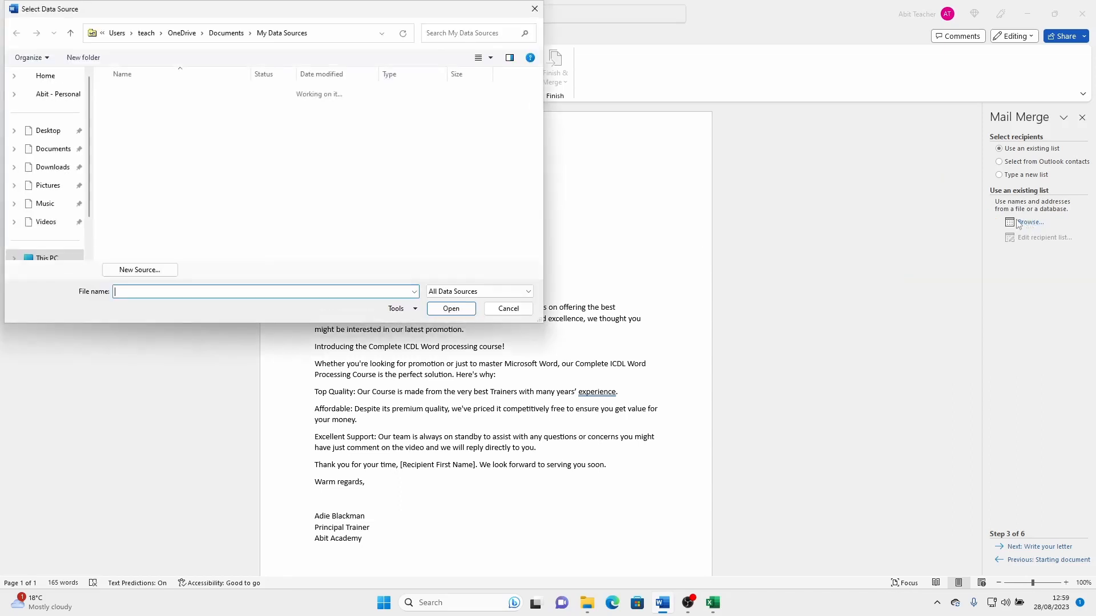
pyautogui.click(57, 150)
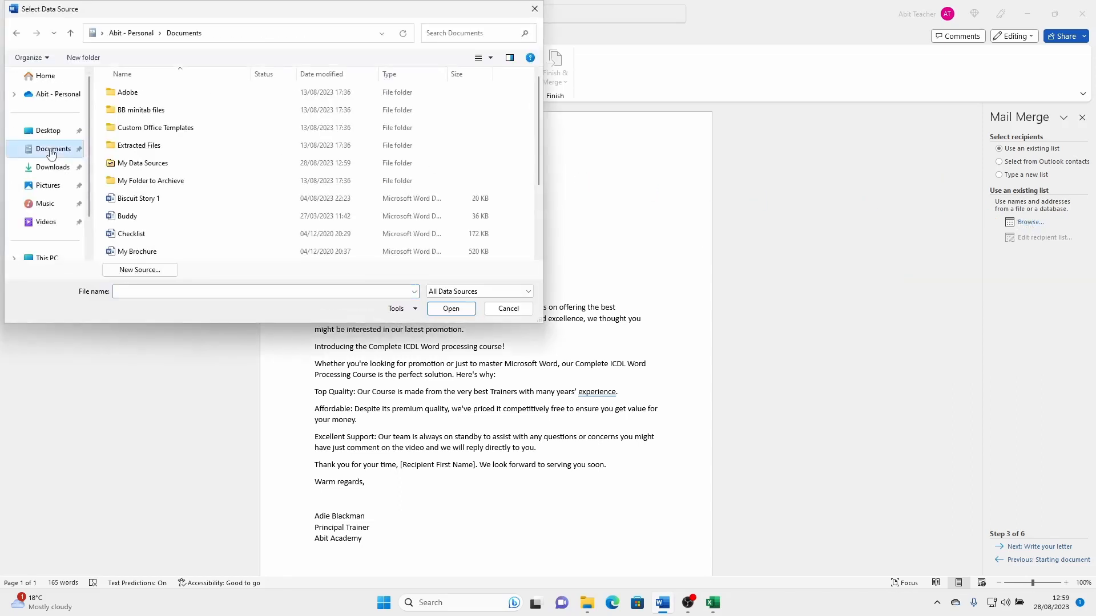
pyautogui.scroll(-2, 139, 210)
pyautogui.click(139, 205)
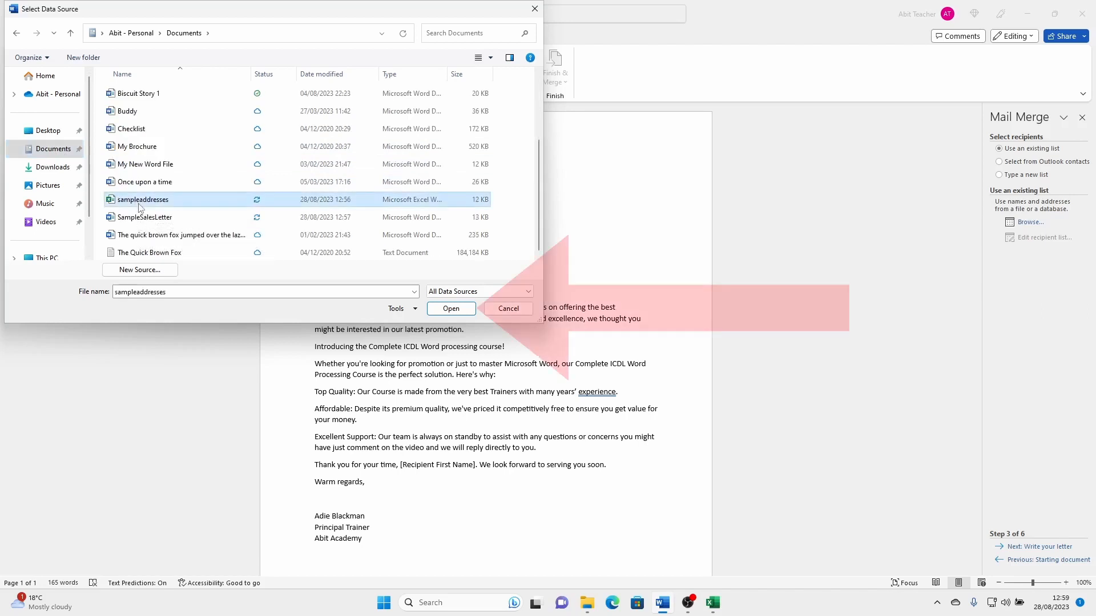
pyautogui.click(449, 308)
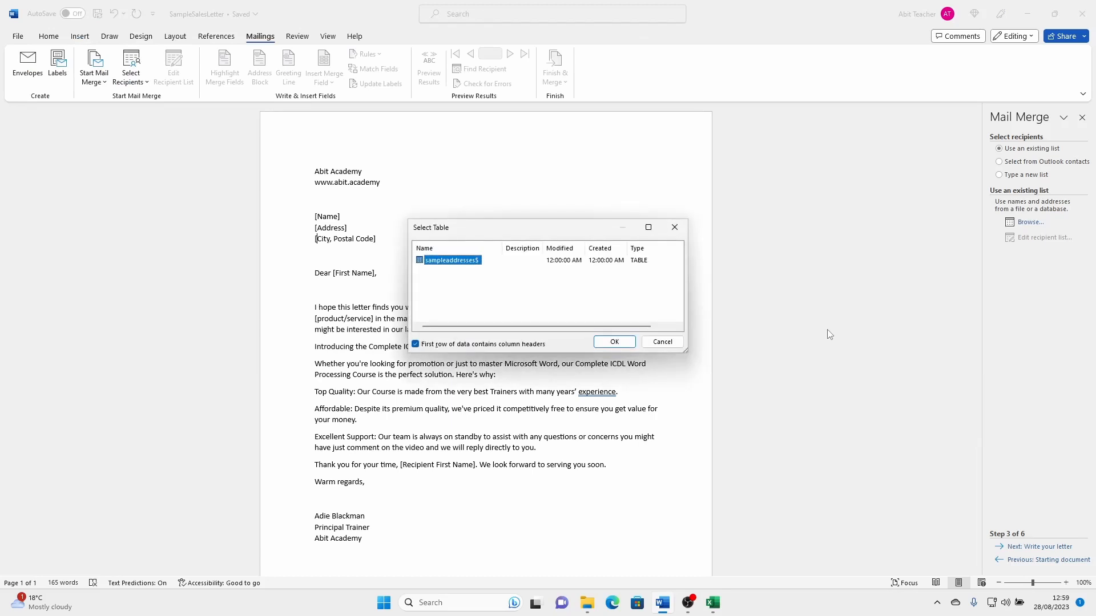
pyautogui.click(615, 345)
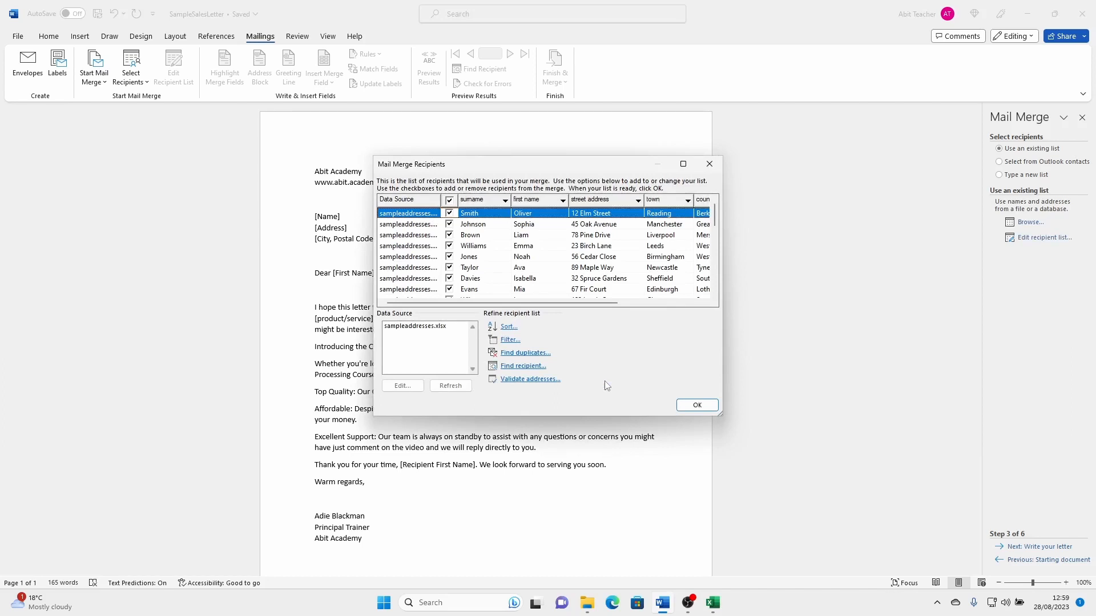
pyautogui.click(696, 406)
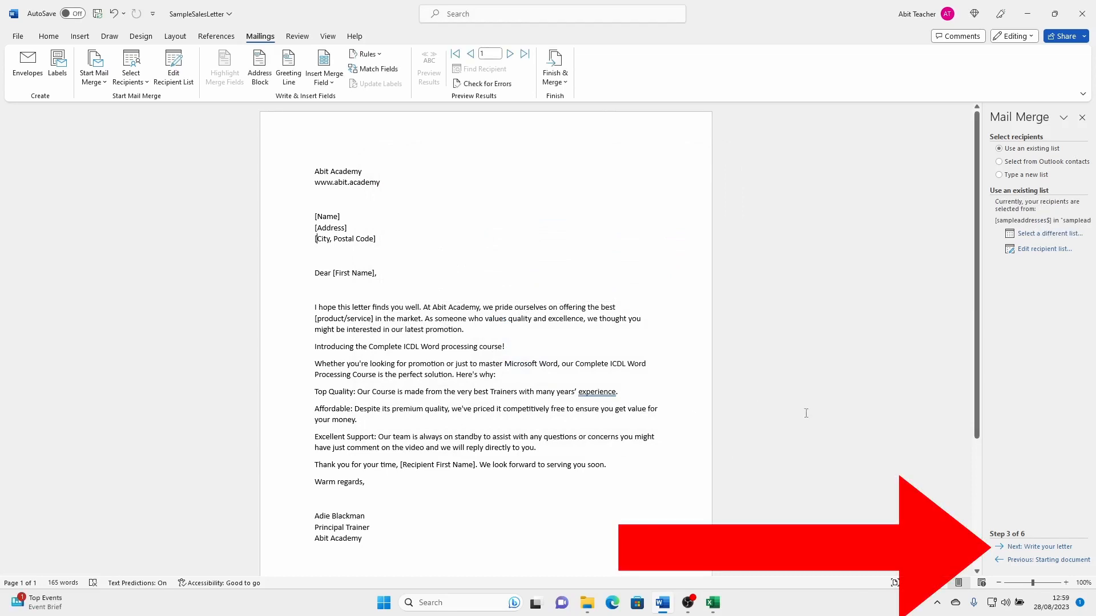
pyautogui.click(1022, 552)
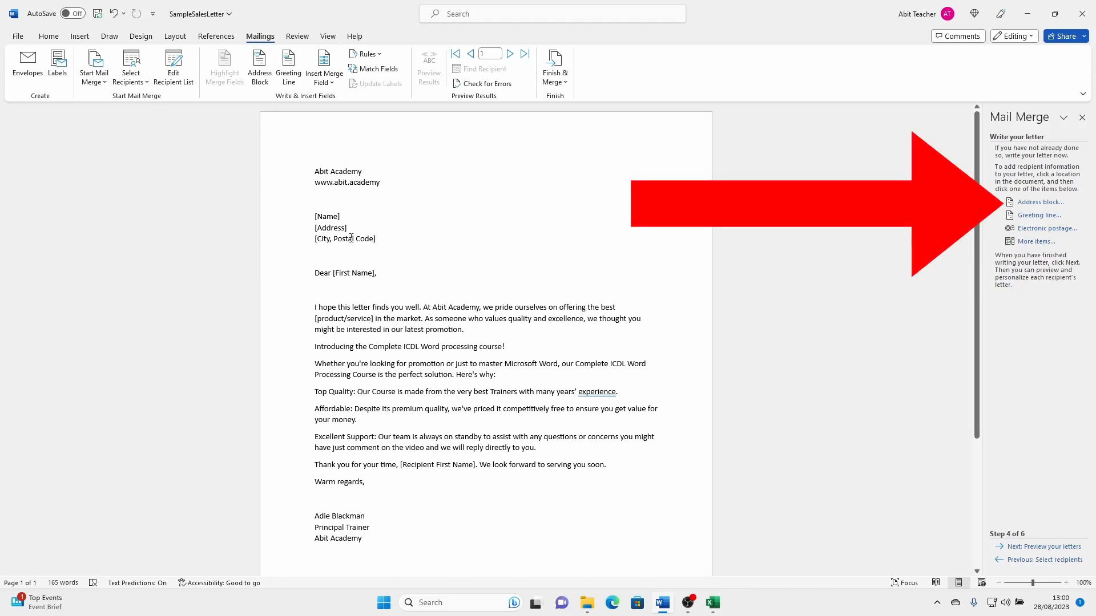
# Delete the [Name], [Address] and [City, Postal Code] placeholder lines and start inserting an address block in their place.
pyautogui.moveTo(351, 238); pyautogui.dragTo(313, 221)
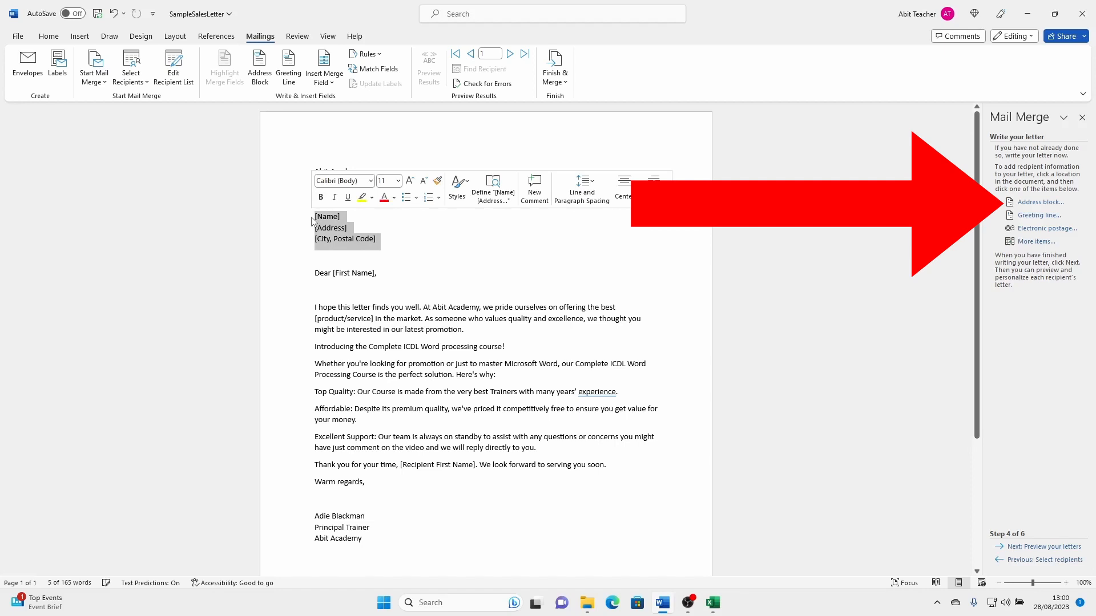
pyautogui.press('Delete')
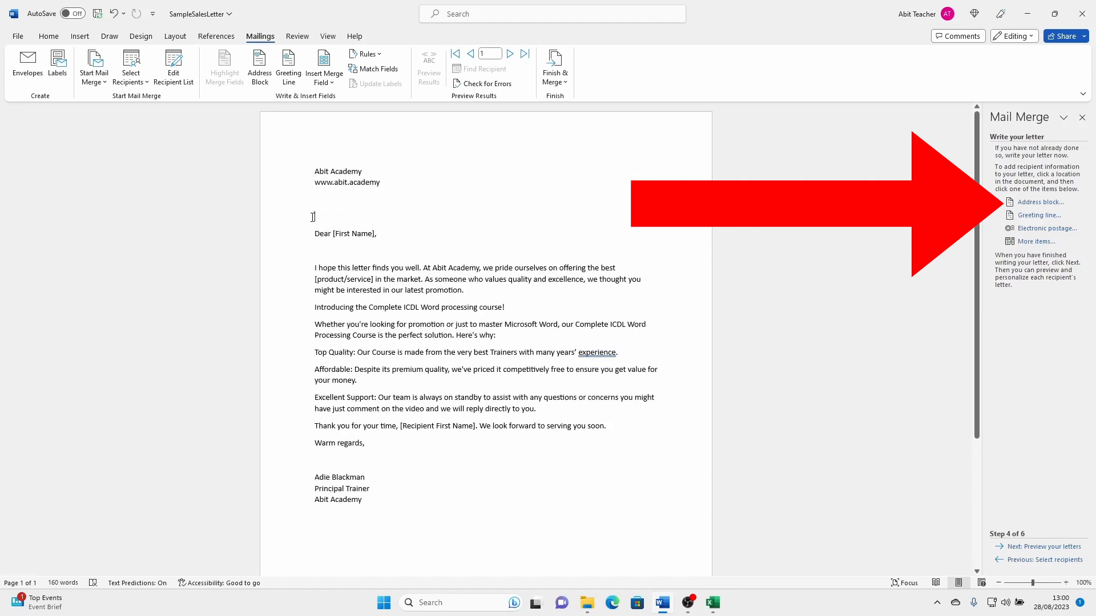
pyautogui.click(1034, 204)
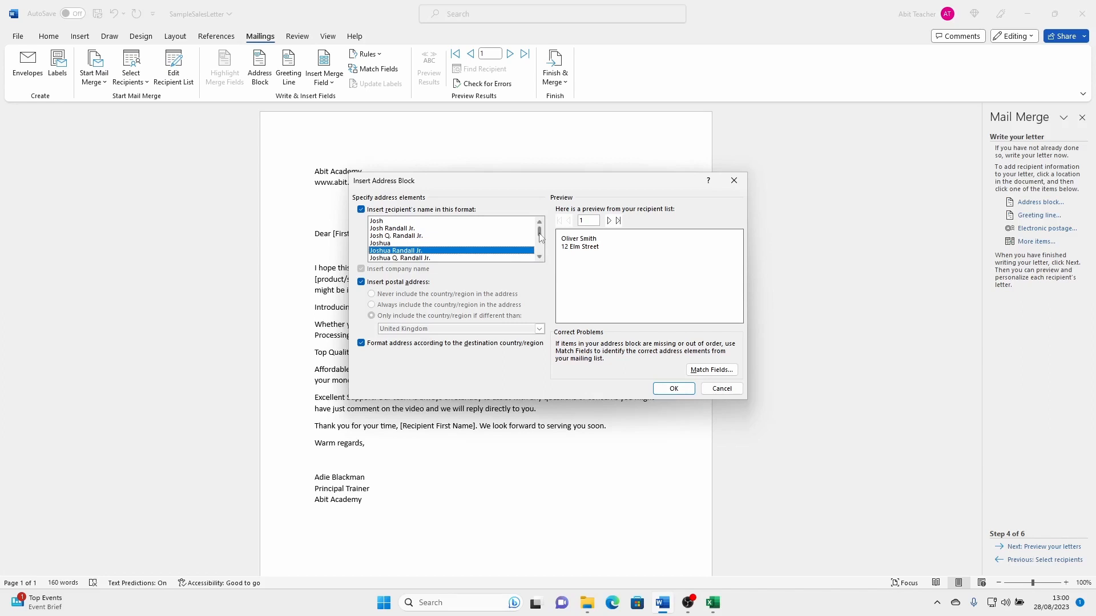
pyautogui.moveTo(539, 234); pyautogui.dragTo(536, 236)
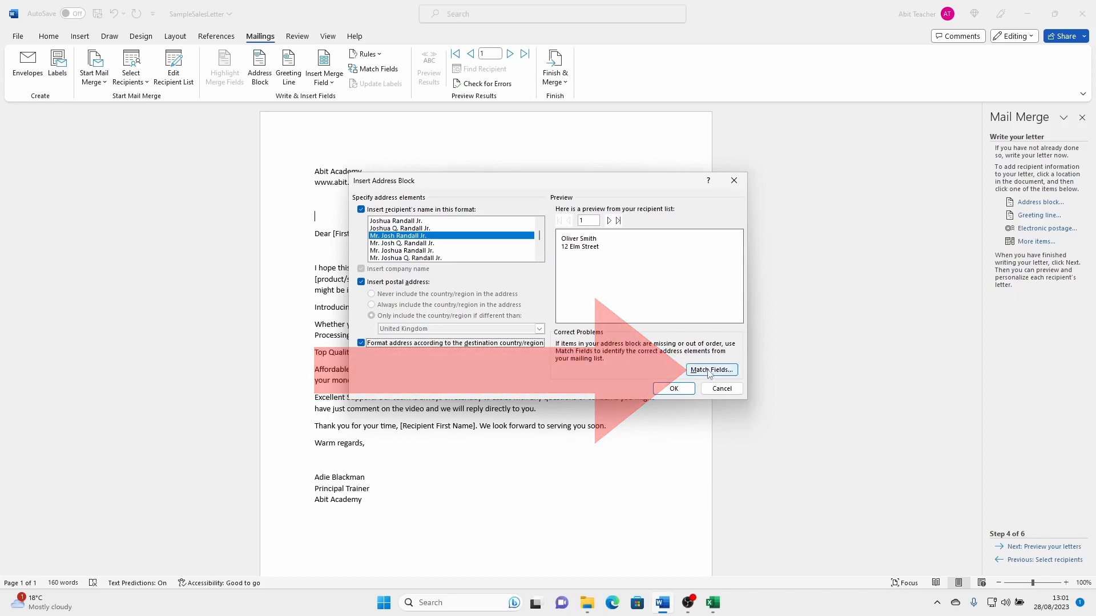
# Match City to town, State to county and Postal Code to post code, and insert the address block with the Joshua Randall Jr. name format.
pyautogui.click(709, 371)
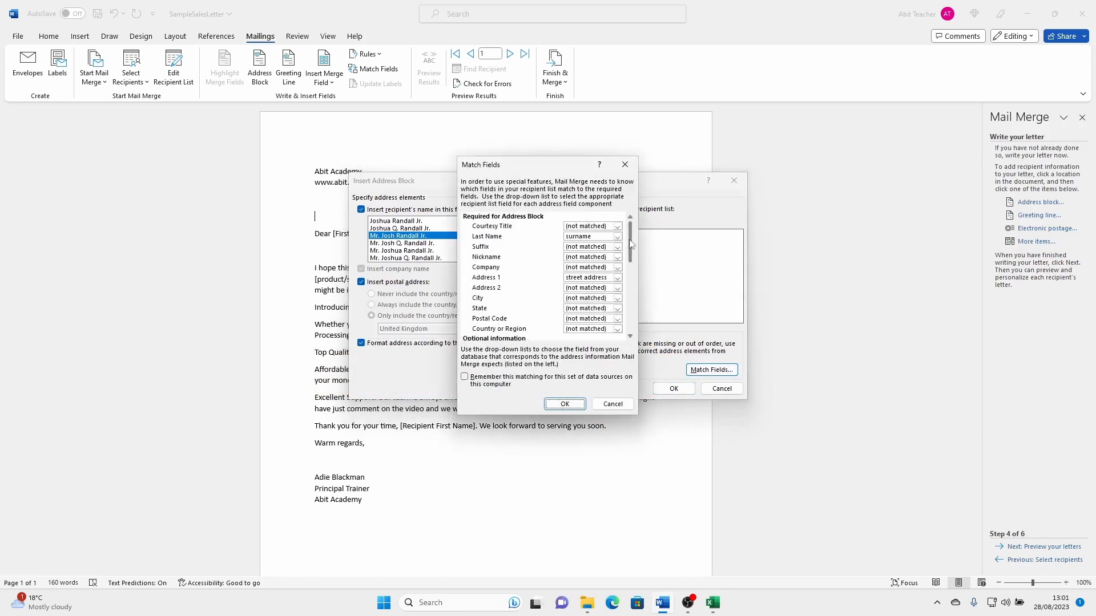
pyautogui.moveTo(631, 246); pyautogui.dragTo(631, 255)
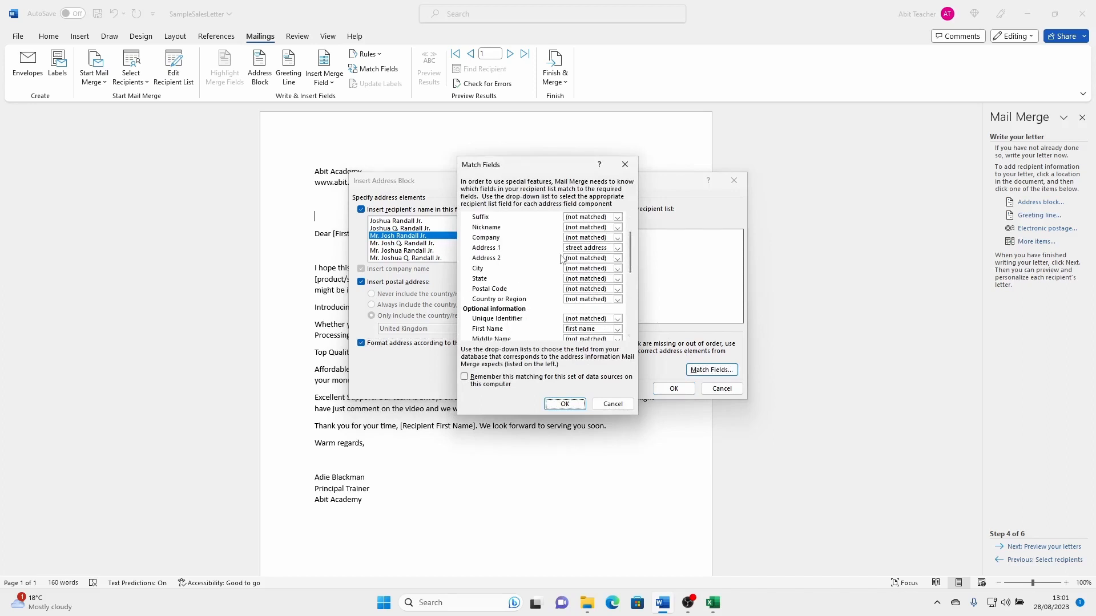
pyautogui.click(618, 259)
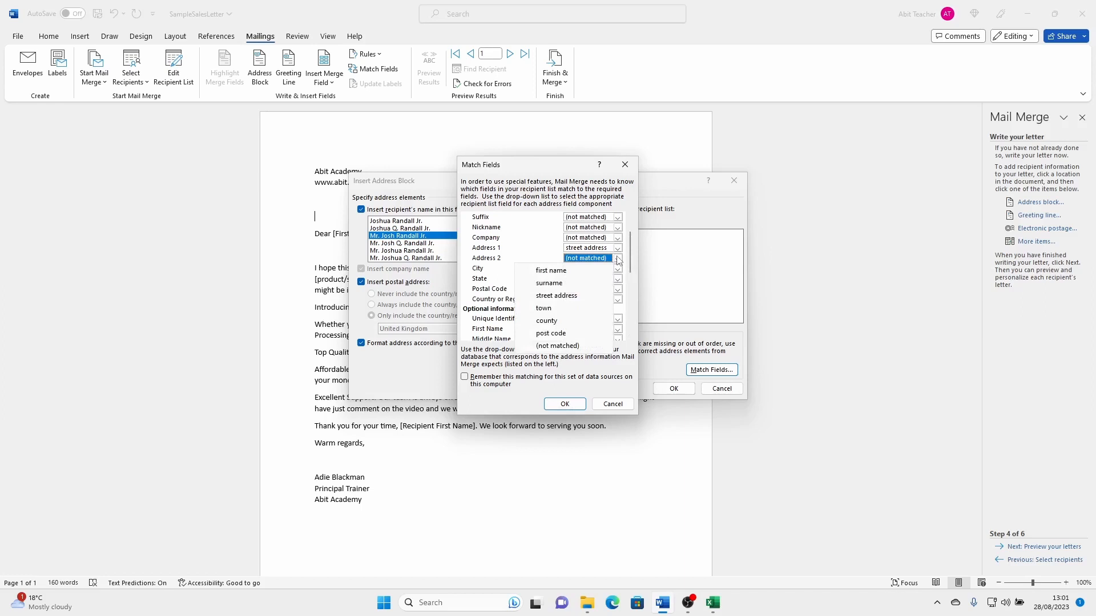
pyautogui.click(542, 258)
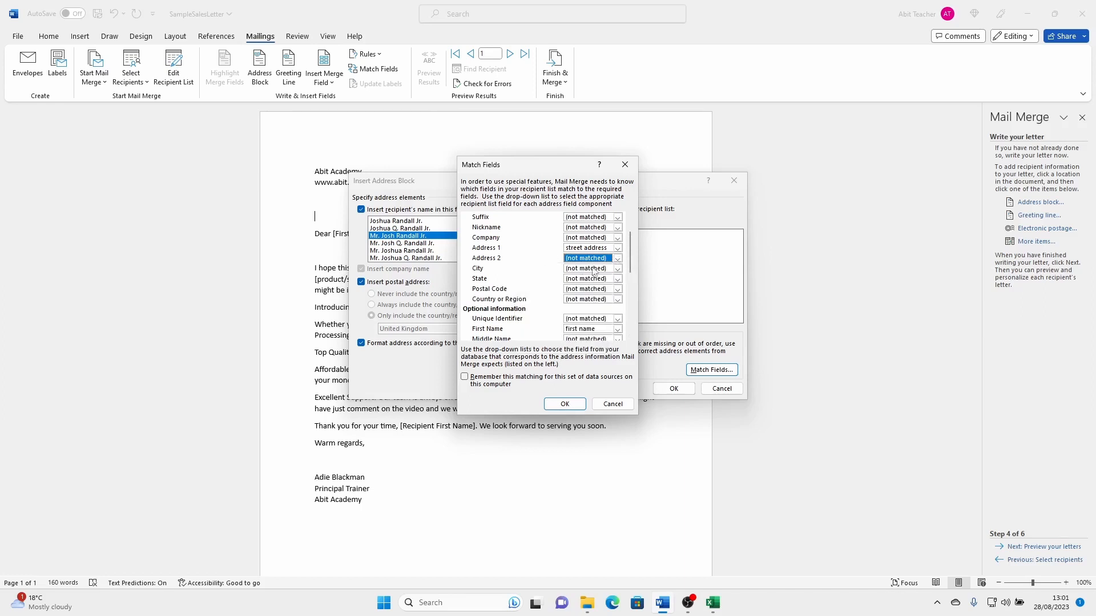
pyautogui.click(616, 269)
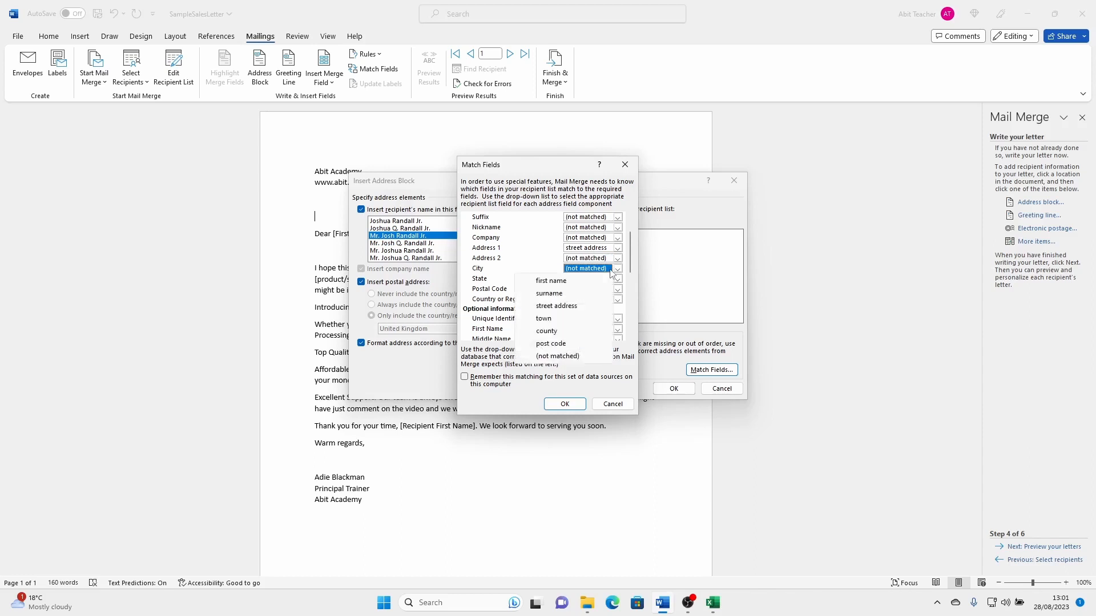
pyautogui.click(565, 318)
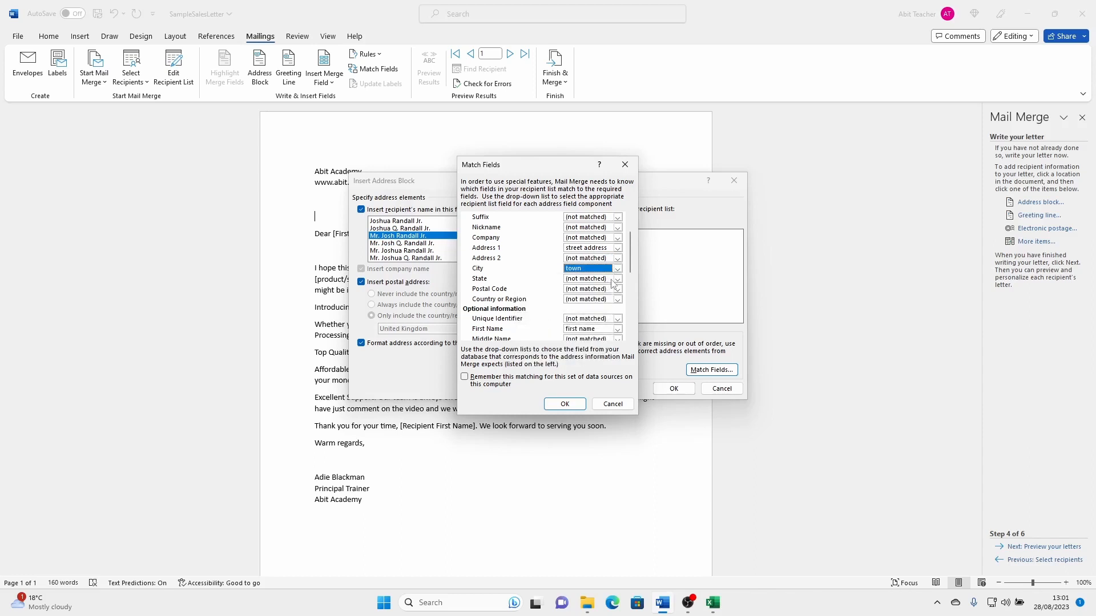
pyautogui.click(614, 279)
pyautogui.click(558, 341)
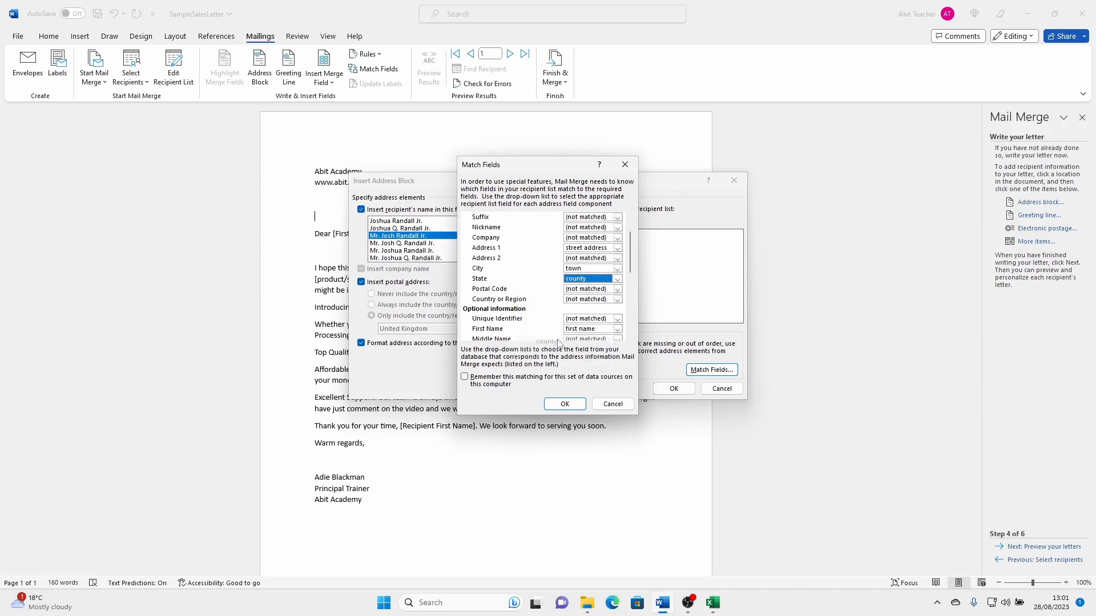
pyautogui.click(618, 289)
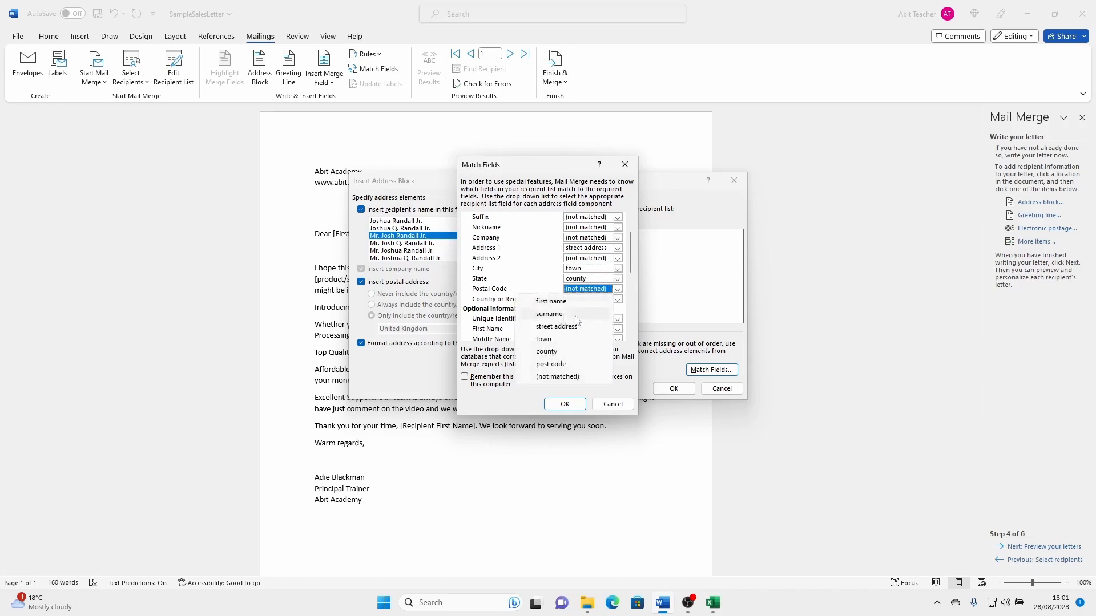
pyautogui.click(557, 365)
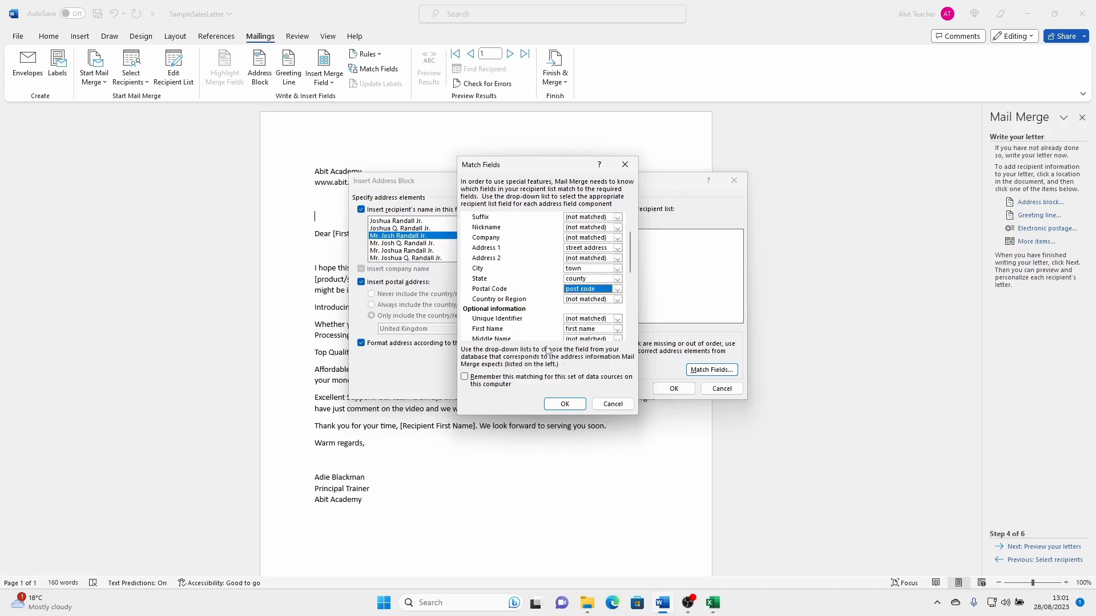
pyautogui.click(565, 403)
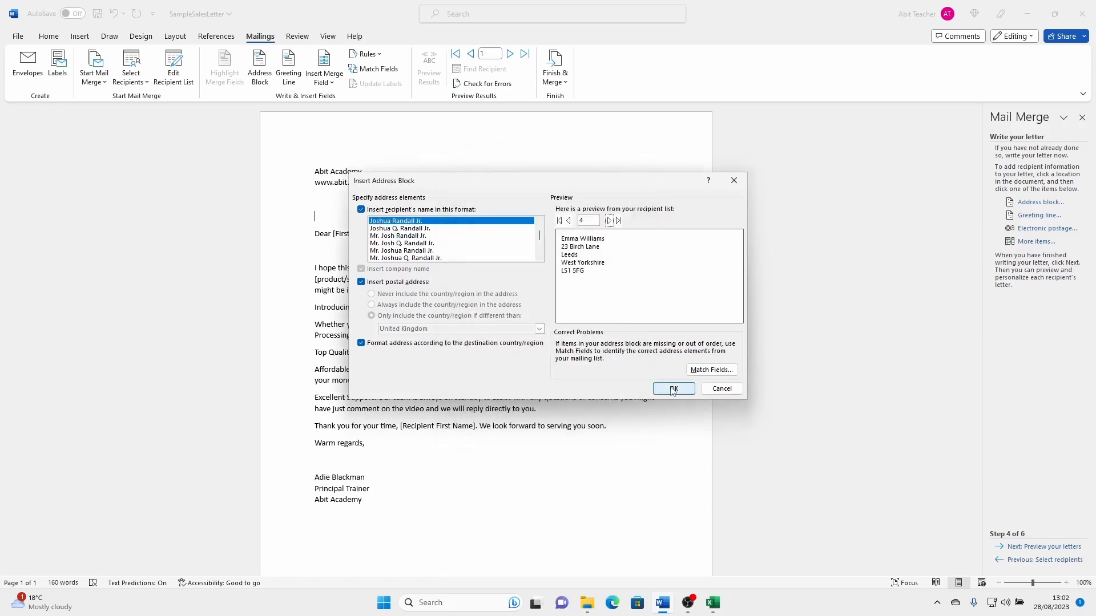
pyautogui.click(672, 389)
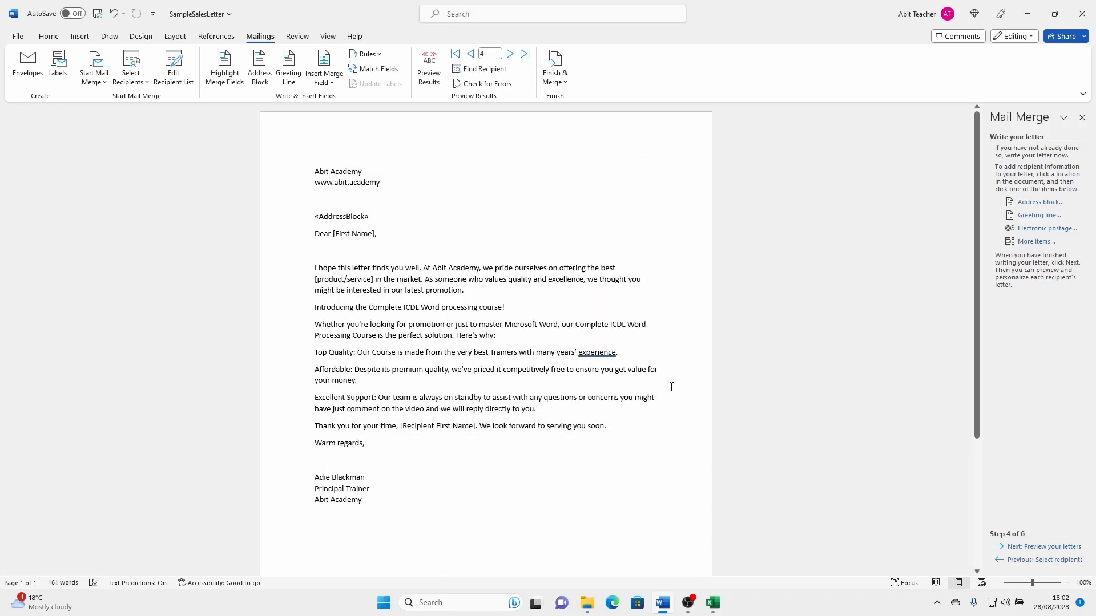
# Insert a greeting line at "Dear [First Name]," using Dear, the Joshua name format and a comma, previewing it for other recipients.
pyautogui.moveTo(379, 234); pyautogui.dragTo(314, 235)
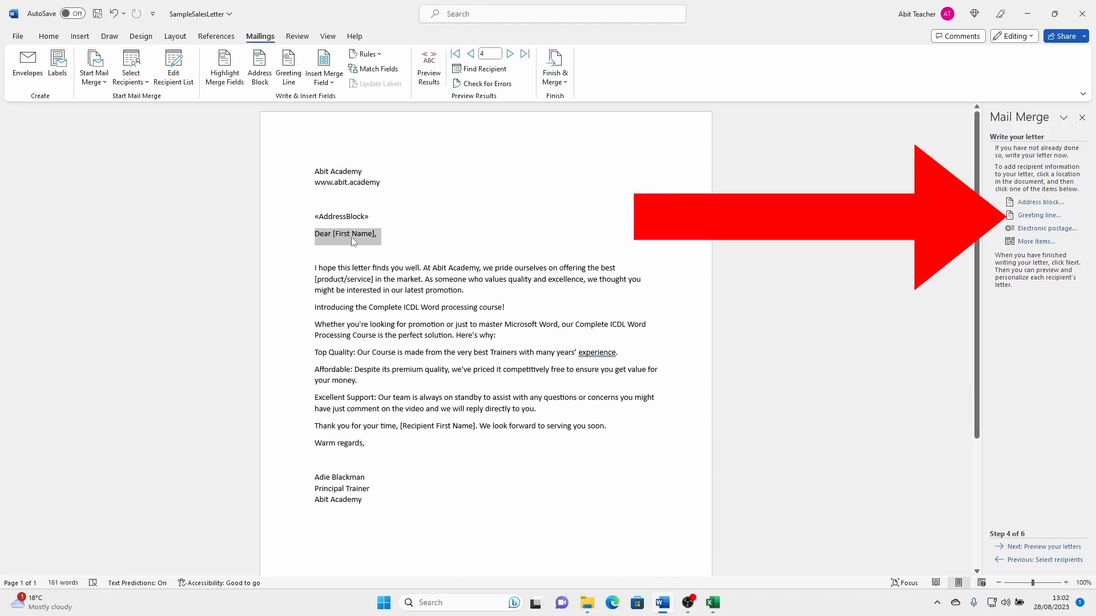
pyautogui.click(1043, 217)
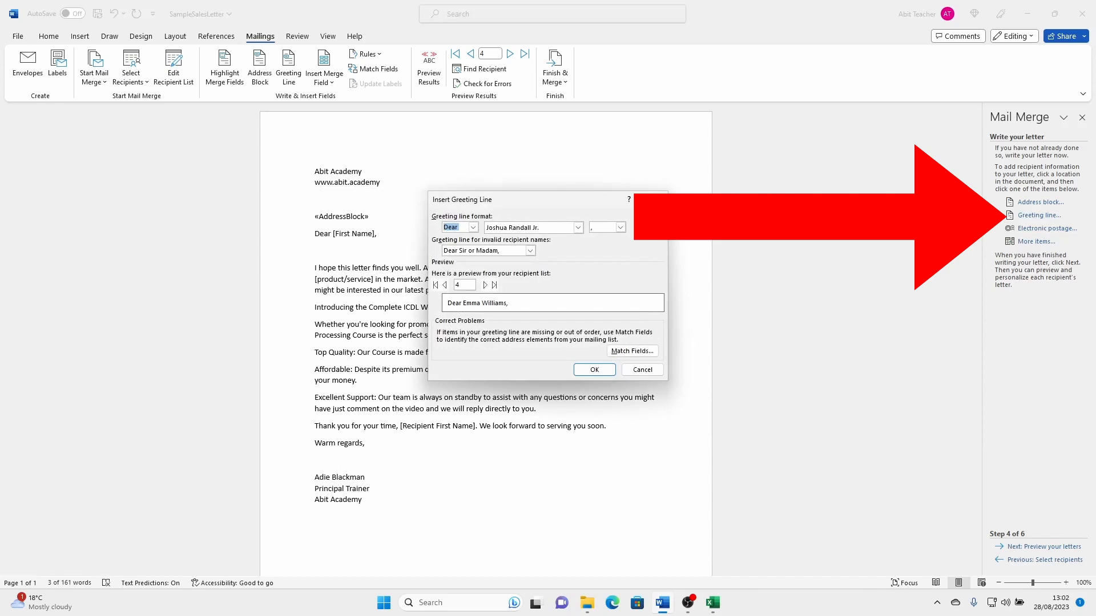
pyautogui.click(473, 228)
pyautogui.click(473, 227)
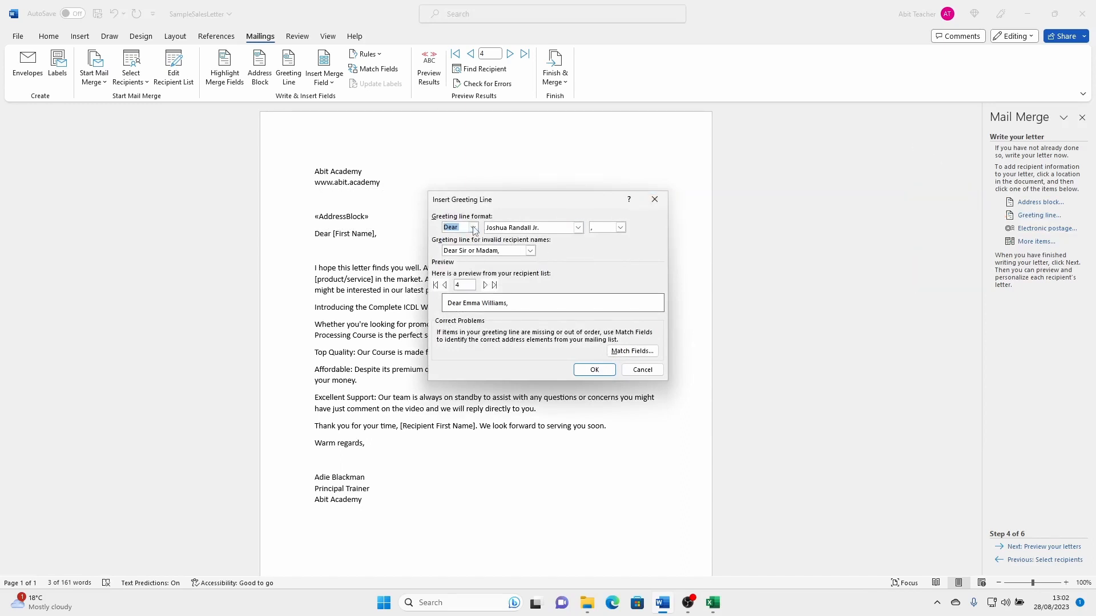
pyautogui.click(578, 228)
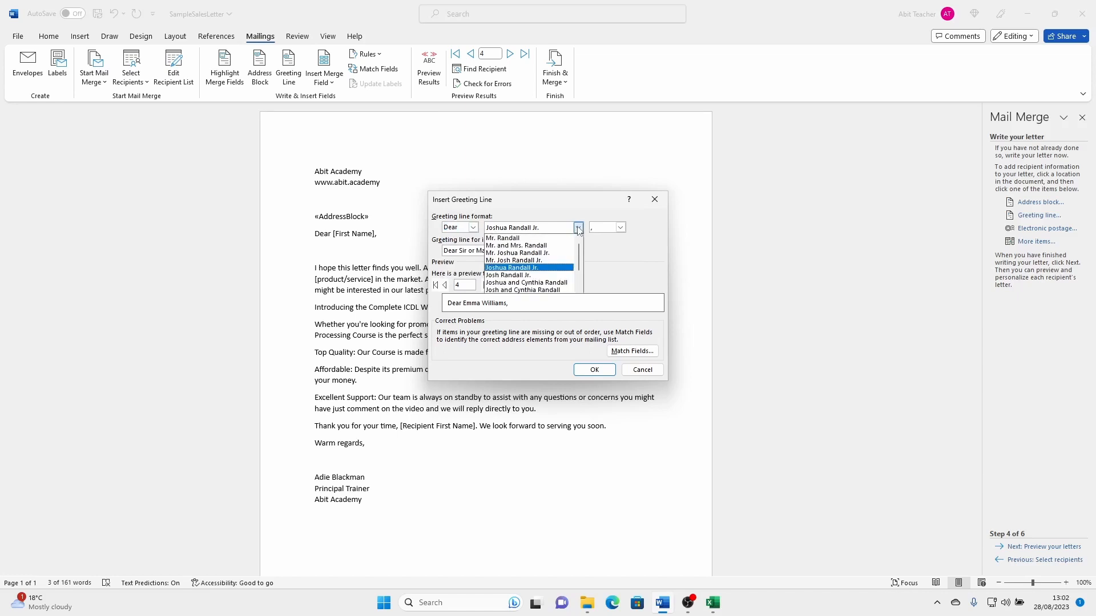
pyautogui.scroll(-2, 578, 267)
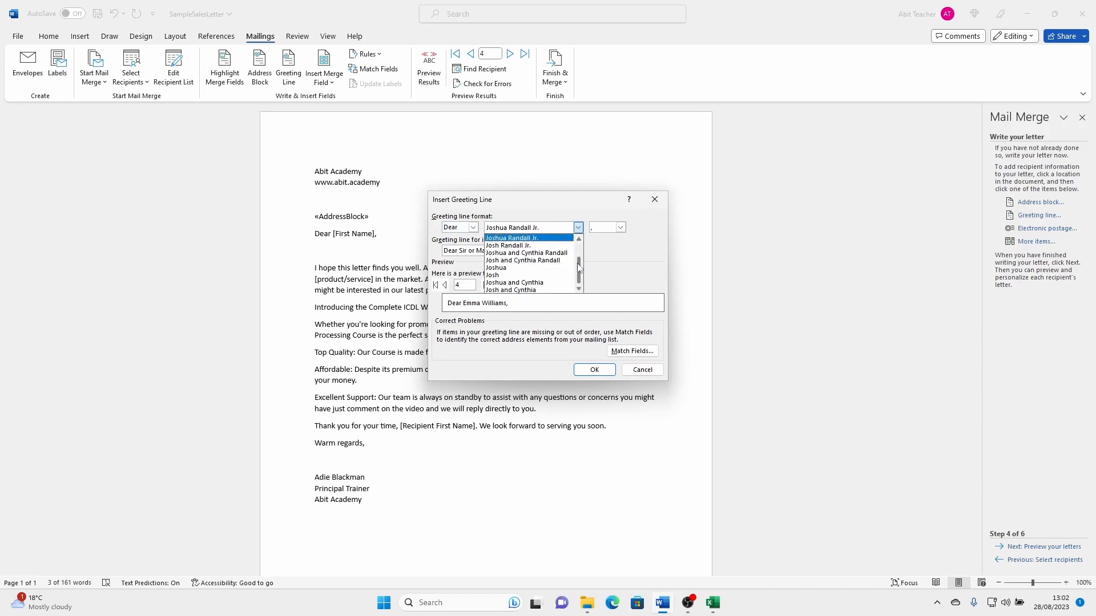
pyautogui.click(547, 269)
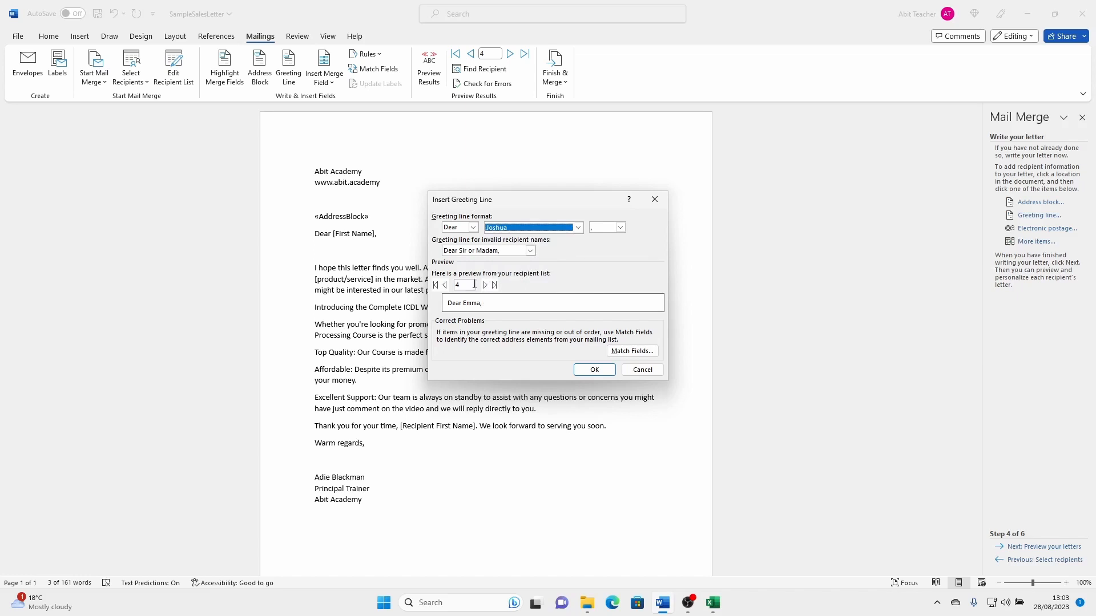
pyautogui.click(485, 285)
pyautogui.click(485, 285)
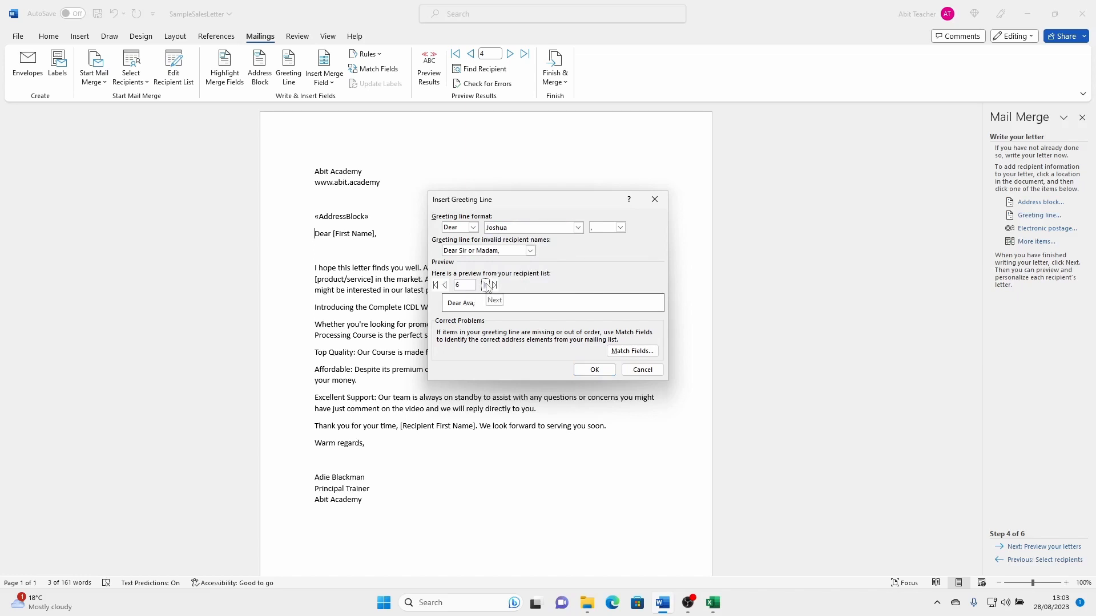
pyautogui.click(592, 370)
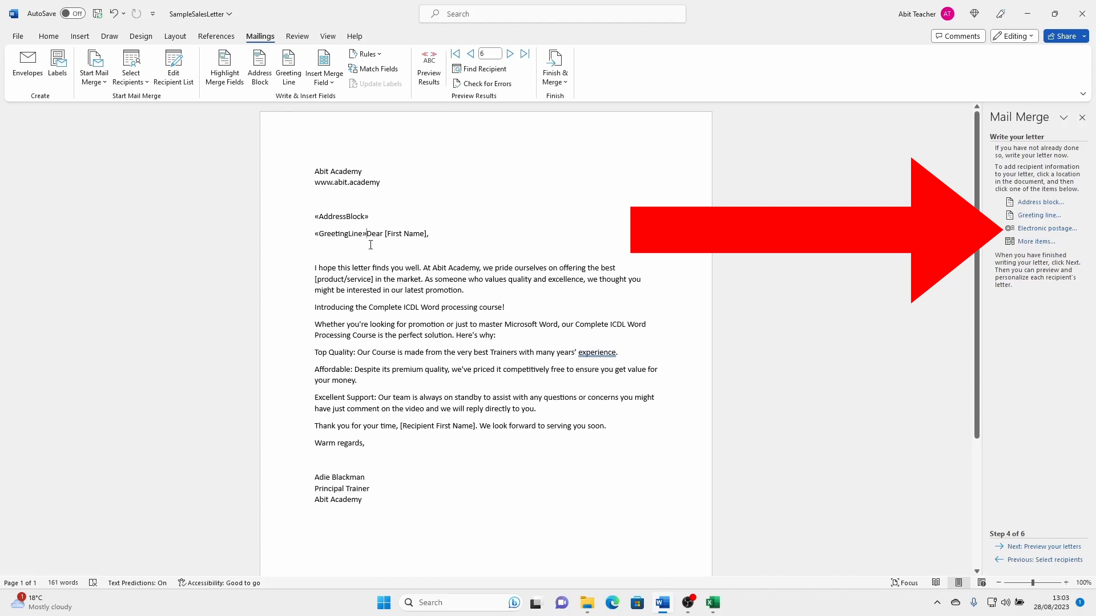
# Delete the leftover "Dear [First Name]," placeholder text following the greeting line field.
pyautogui.press('Delete')
pyautogui.press('Delete')
pyautogui.press('Delete')
pyautogui.press('Delete')
pyautogui.press('Delete')
pyautogui.press('Delete')
pyautogui.press('Delete')
pyautogui.press('Delete')
pyautogui.press('Delete')
pyautogui.press('Delete')
pyautogui.press('Delete')
pyautogui.press('Delete')
pyautogui.press('Delete')
pyautogui.press('Delete')
pyautogui.press('Delete')
pyautogui.press('Delete')
pyautogui.press('Delete')
pyautogui.press('Delete')
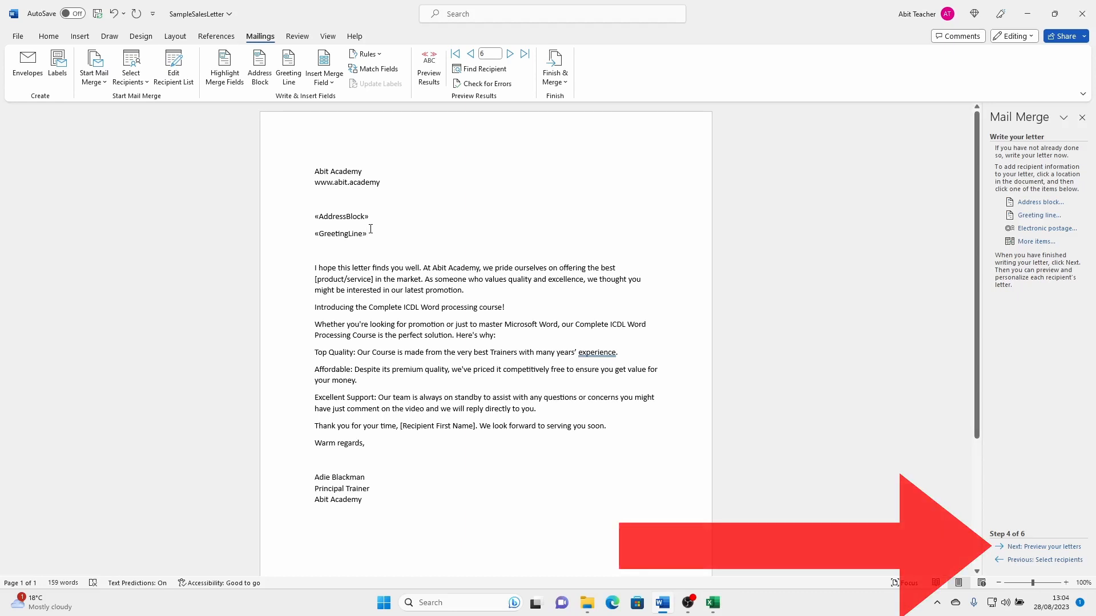
# Proceed to previewing the merged letters and step back through two recipients to recipient 4.
pyautogui.click(1034, 548)
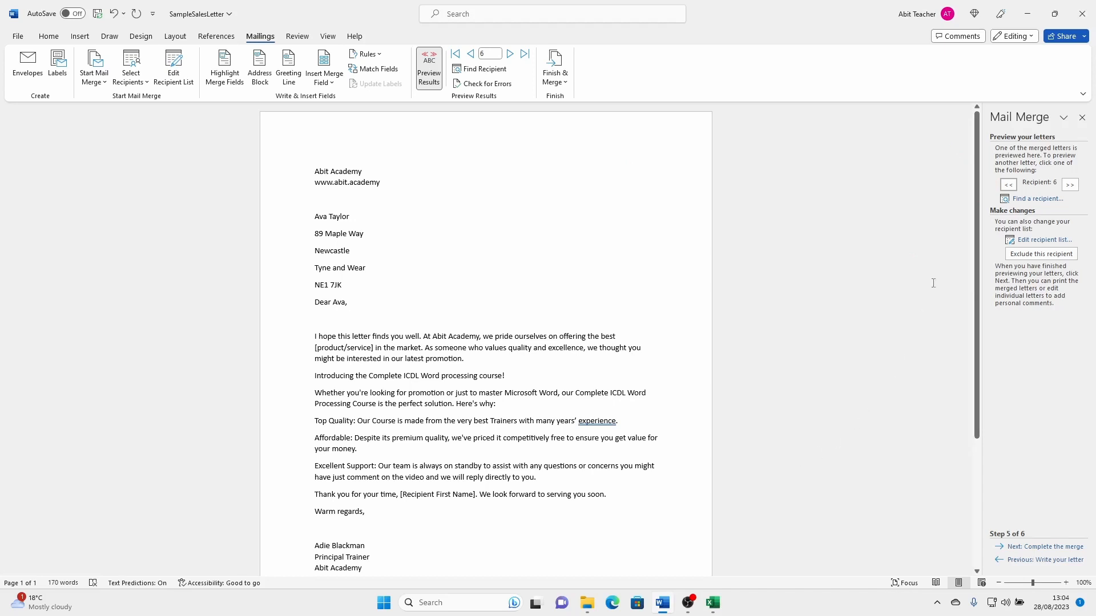
pyautogui.click(1008, 186)
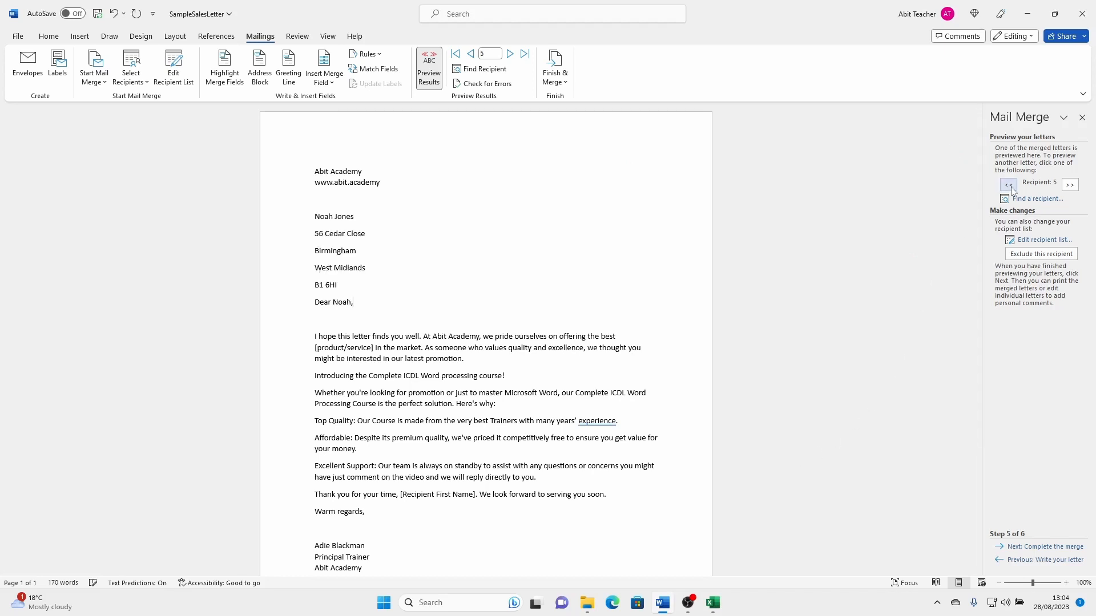
pyautogui.click(1008, 186)
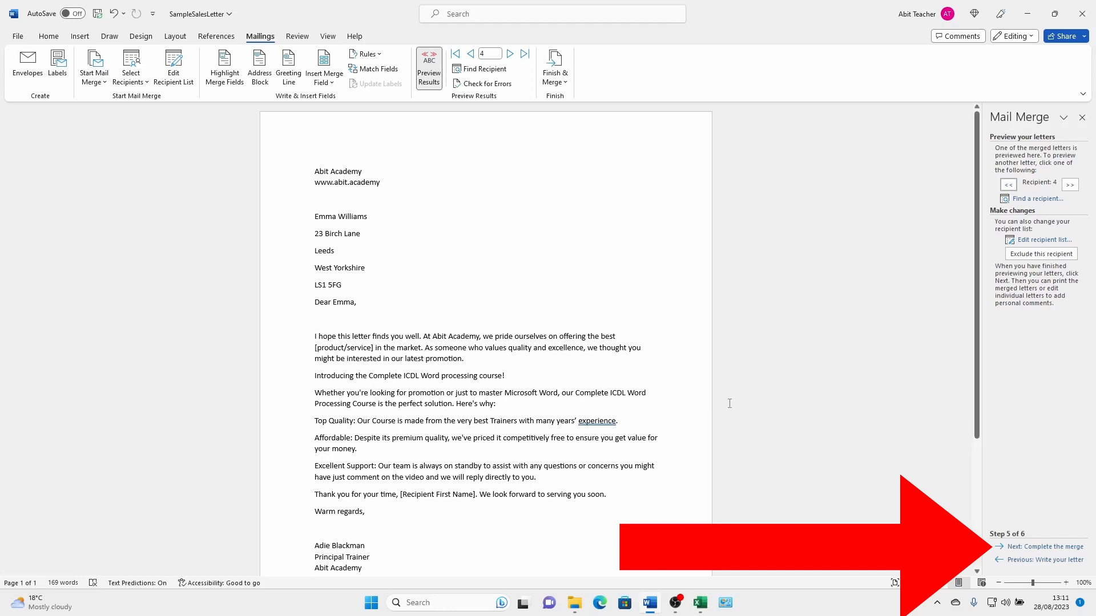
# Complete the letter merge and print all records with Microsoft Print to PDF, one copy.
pyautogui.click(1028, 548)
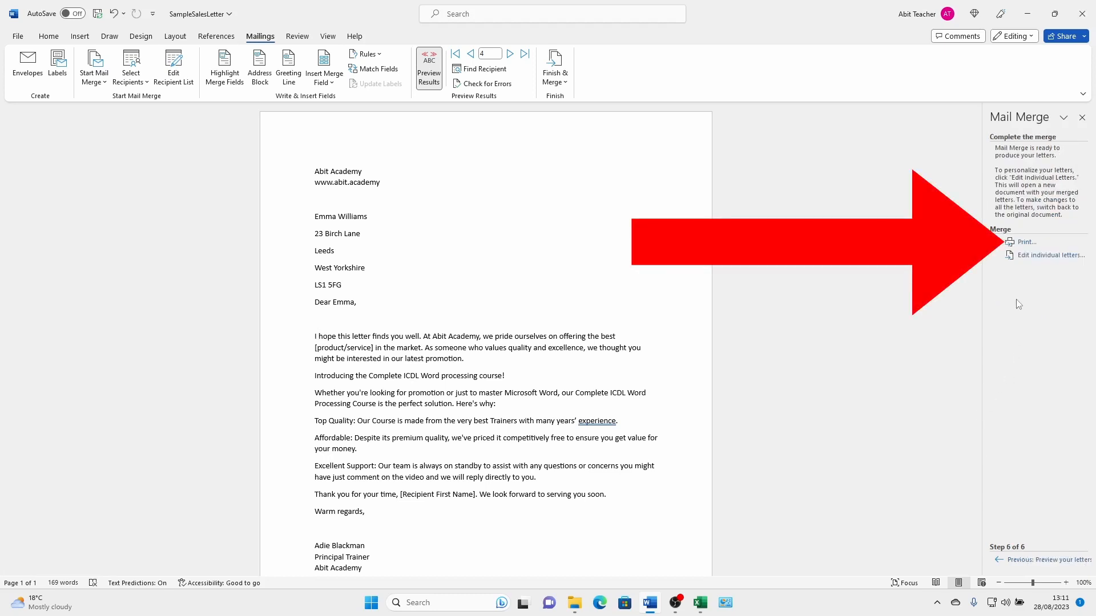
pyautogui.click(1027, 243)
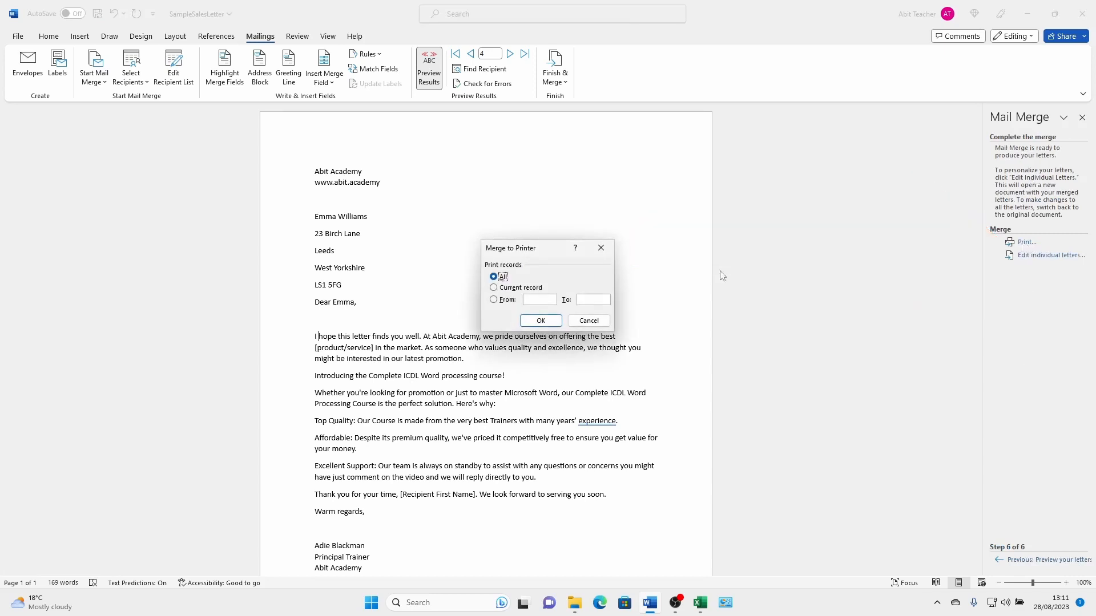
pyautogui.click(551, 324)
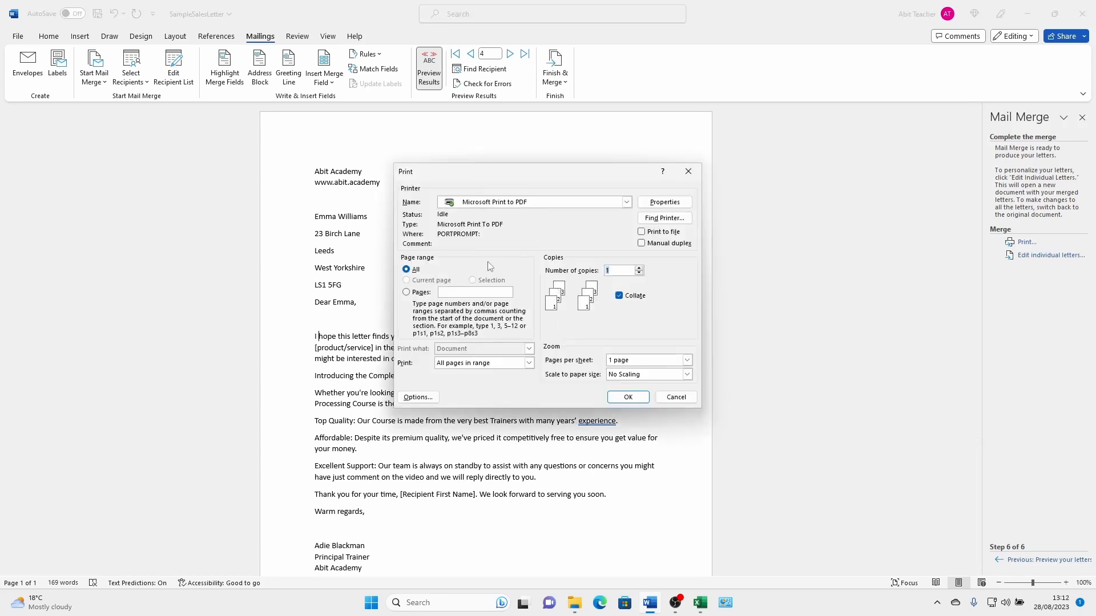
pyautogui.click(624, 402)
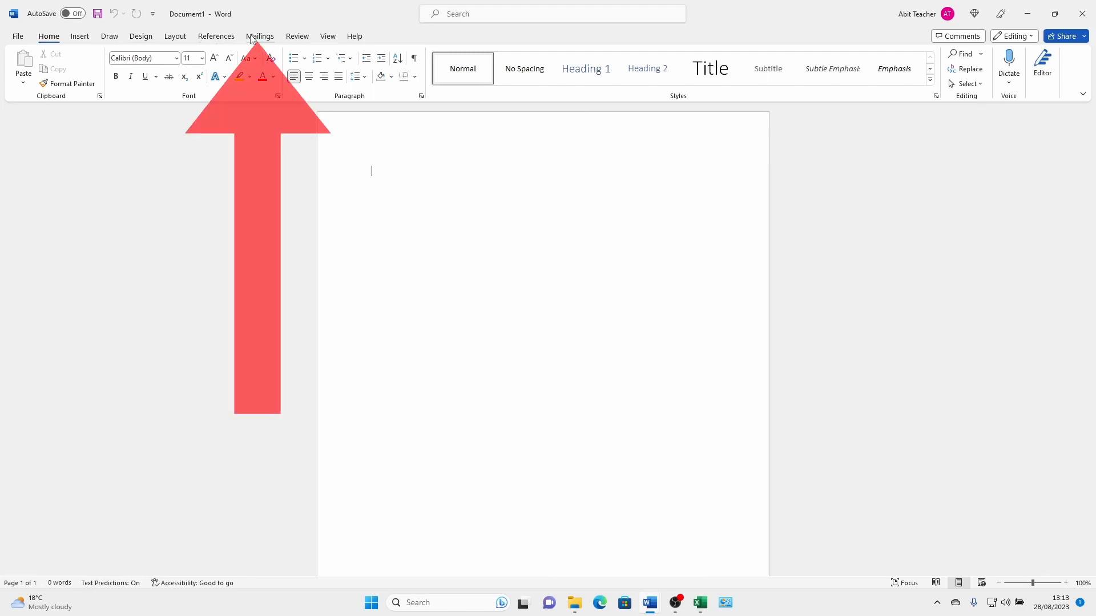
# Start the Step-by-Step Mail Merge Wizard in the blank document for envelopes and proceed to the starting document stage.
pyautogui.click(256, 37)
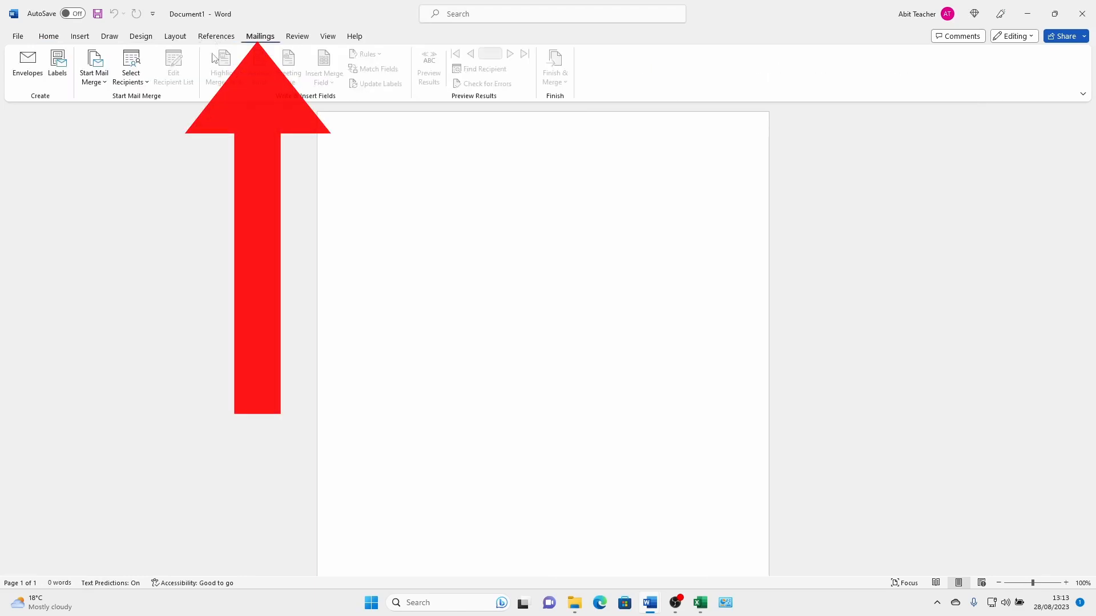
pyautogui.click(103, 79)
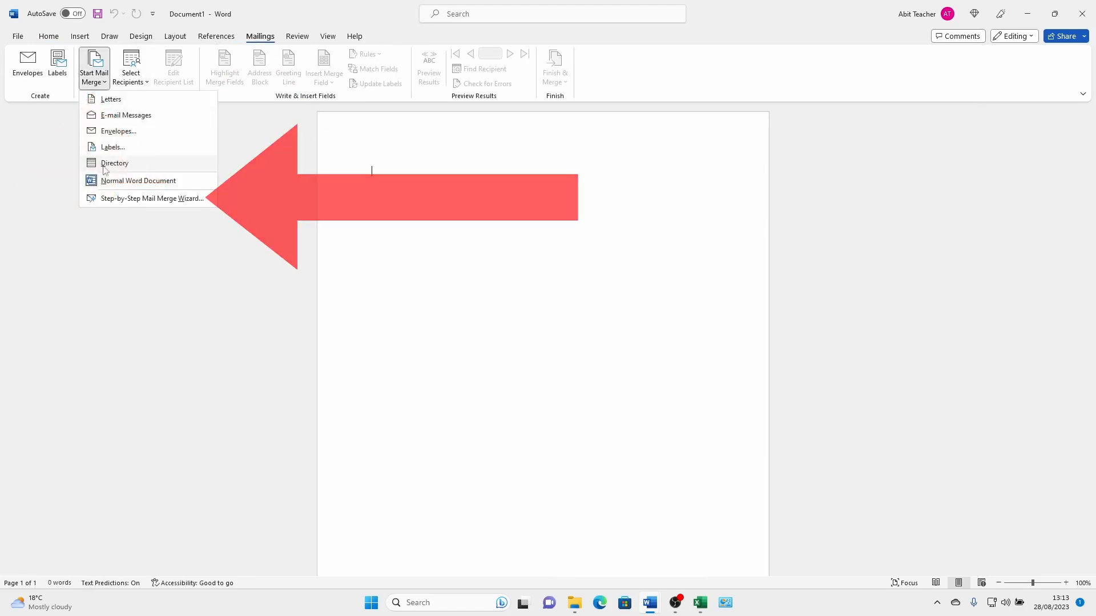
pyautogui.click(117, 199)
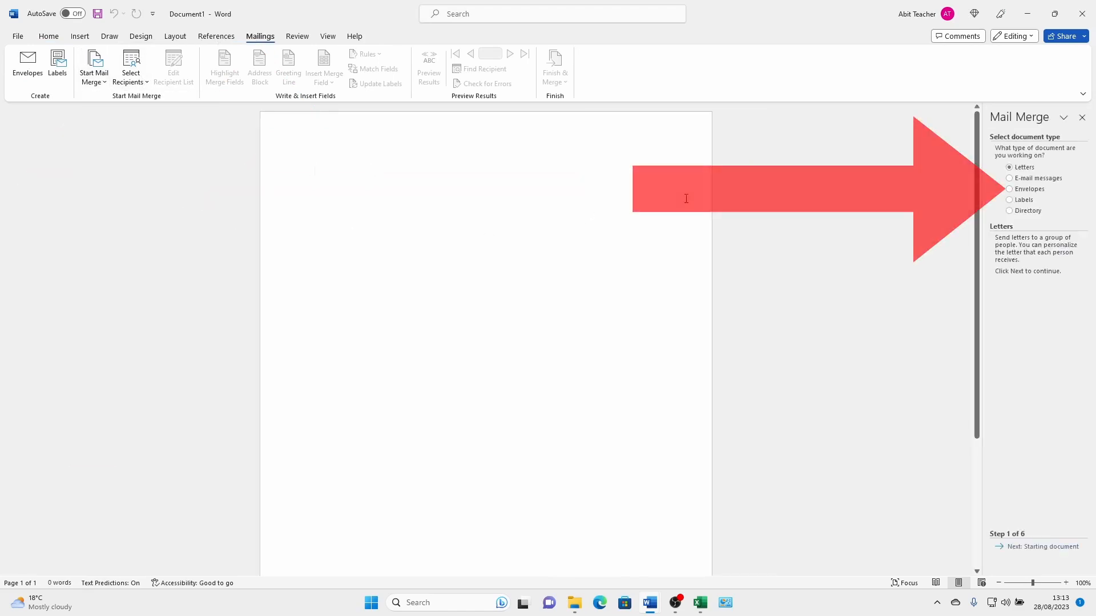
pyautogui.click(1021, 190)
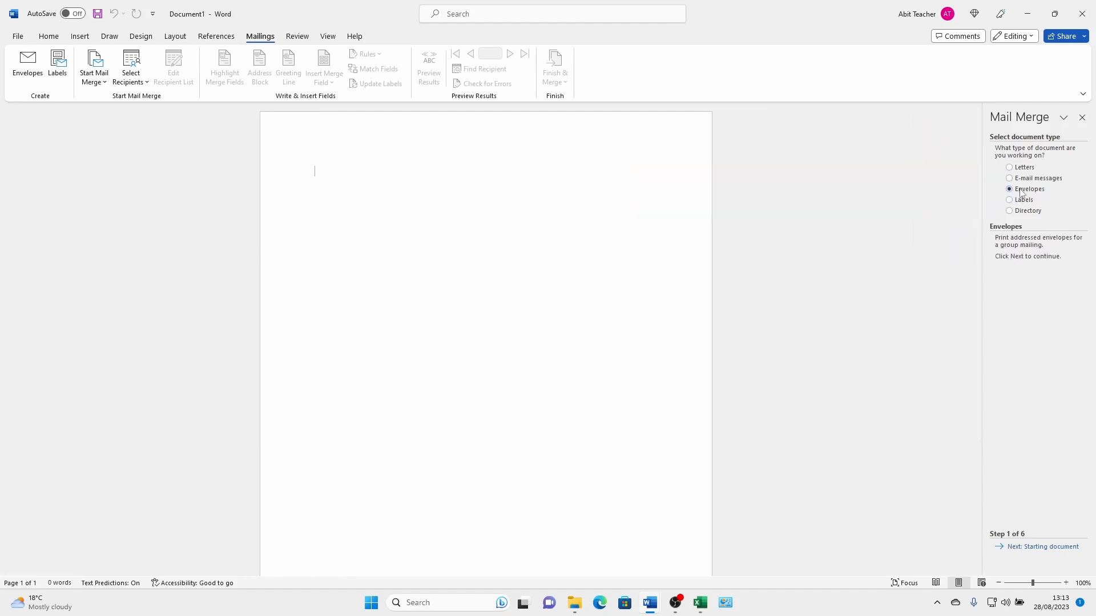
pyautogui.click(1029, 548)
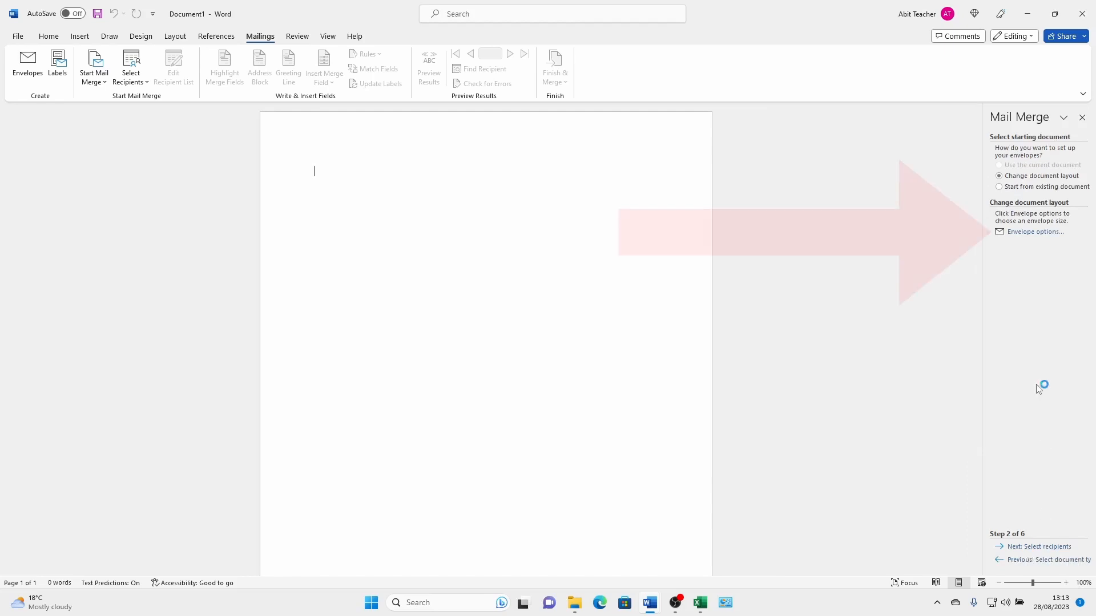
# Set up the document layout as a Size 10 (4 1/8 x 9 1/2 in) envelope with automatic address positions.
pyautogui.click(1029, 232)
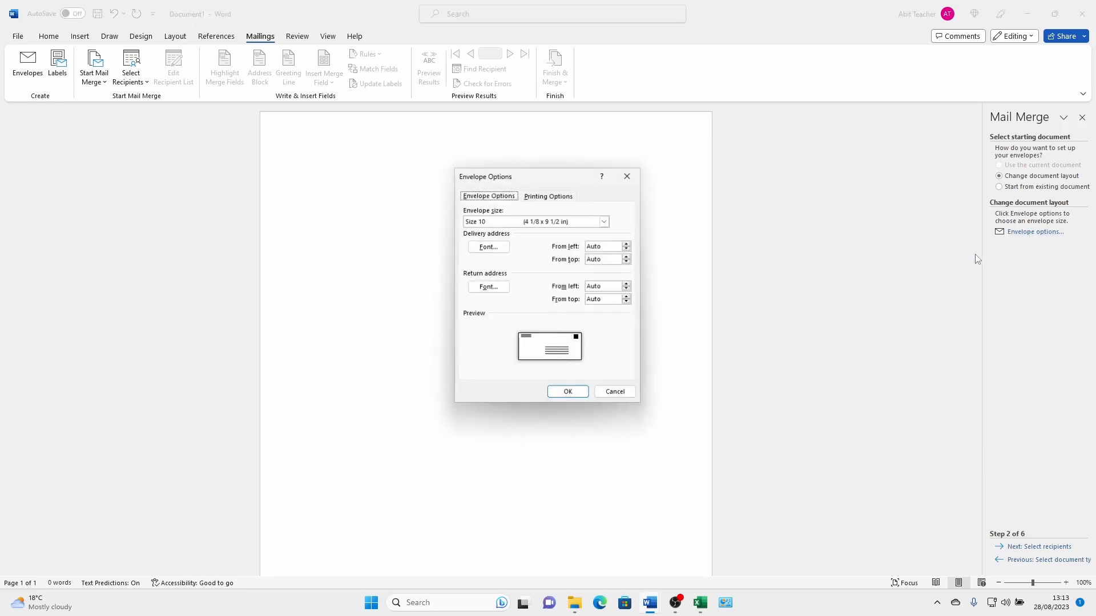
pyautogui.click(605, 220)
pyautogui.click(622, 214)
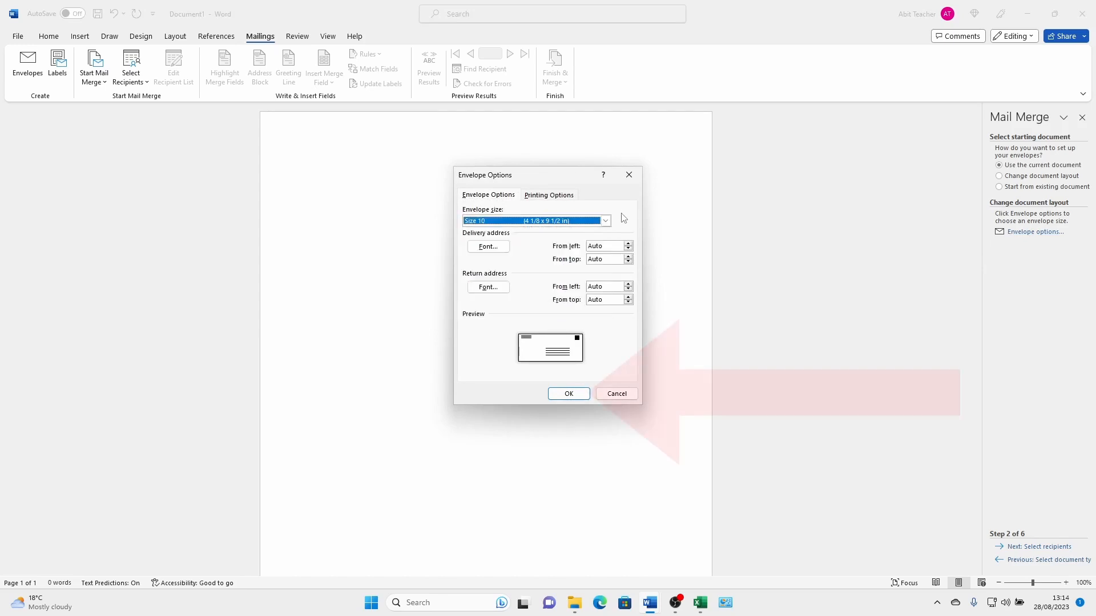
pyautogui.click(569, 394)
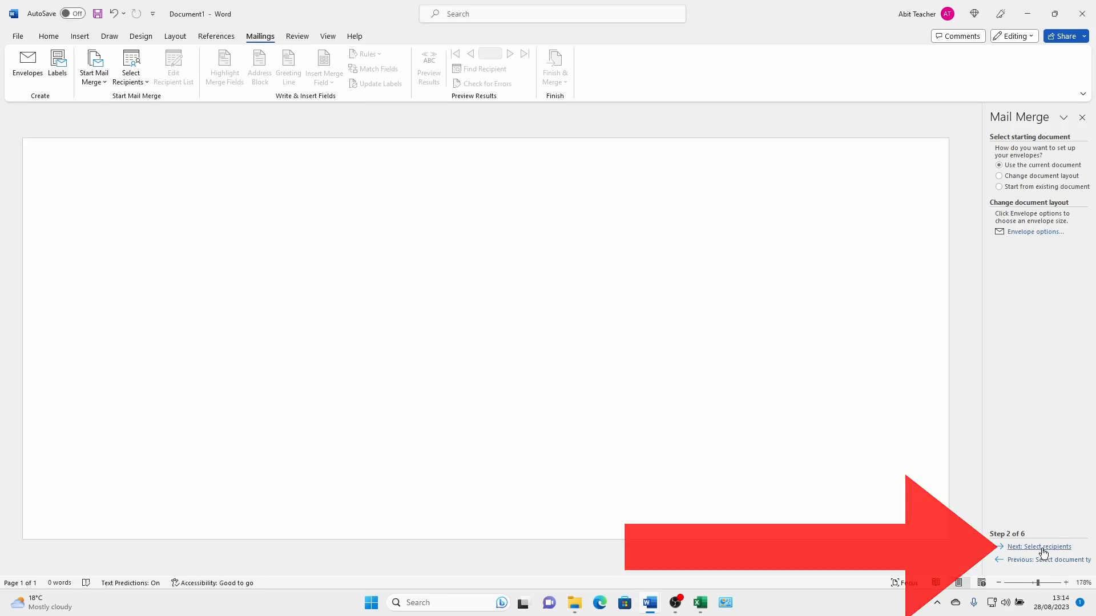
# Use the sampleaddresses workbook in Documents as the envelopes' recipient list, with its sampleaddresses$ table and all recipients.
pyautogui.click(1039, 547)
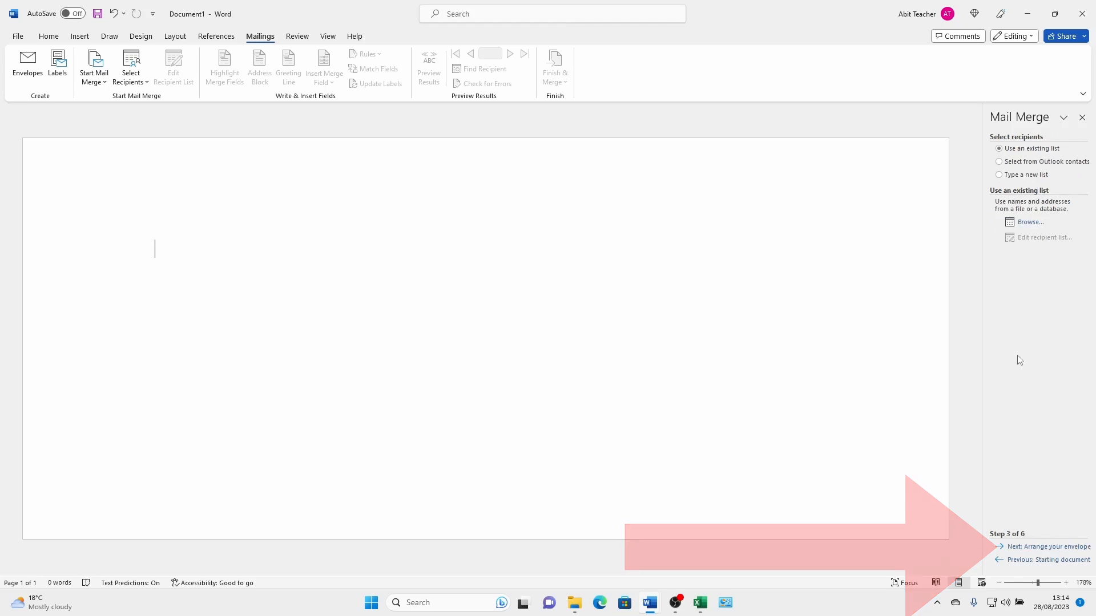
pyautogui.click(1021, 226)
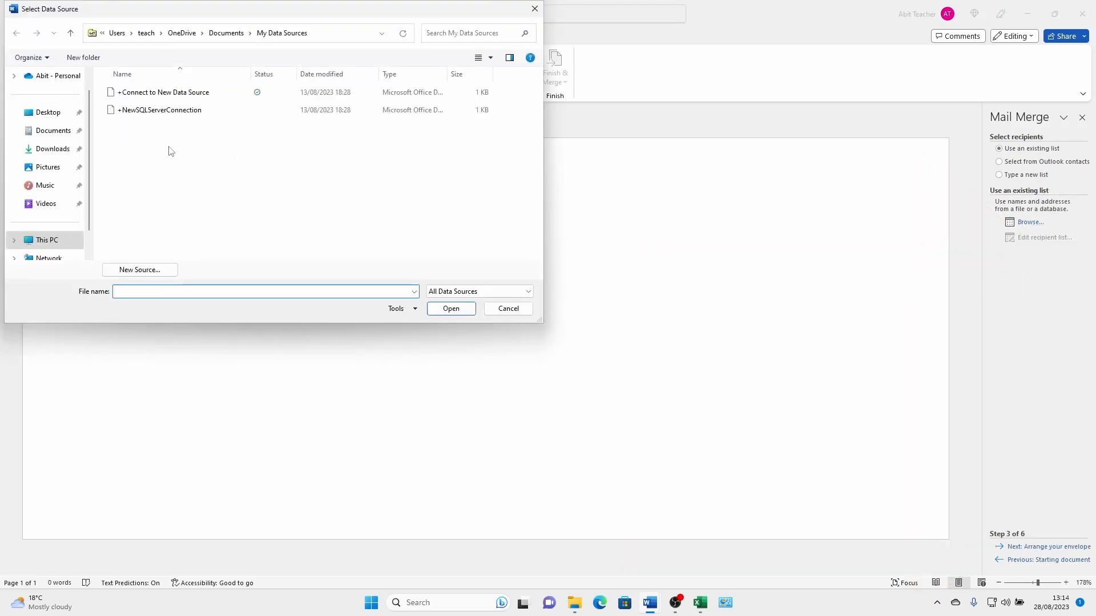
pyautogui.click(52, 131)
pyautogui.scroll(-2, 134, 203)
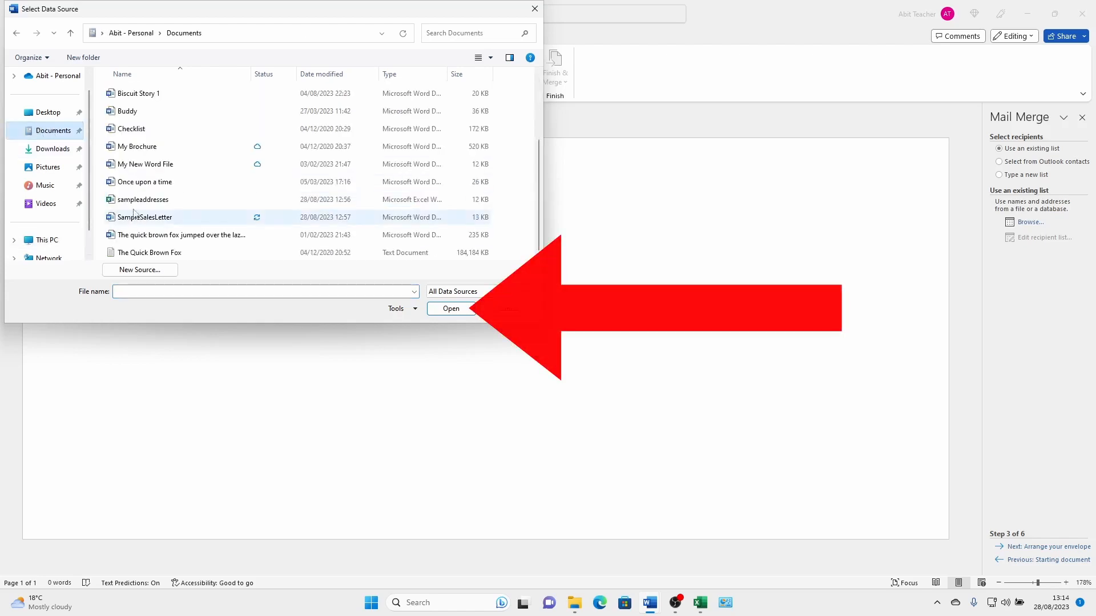
pyautogui.doubleClick(135, 201)
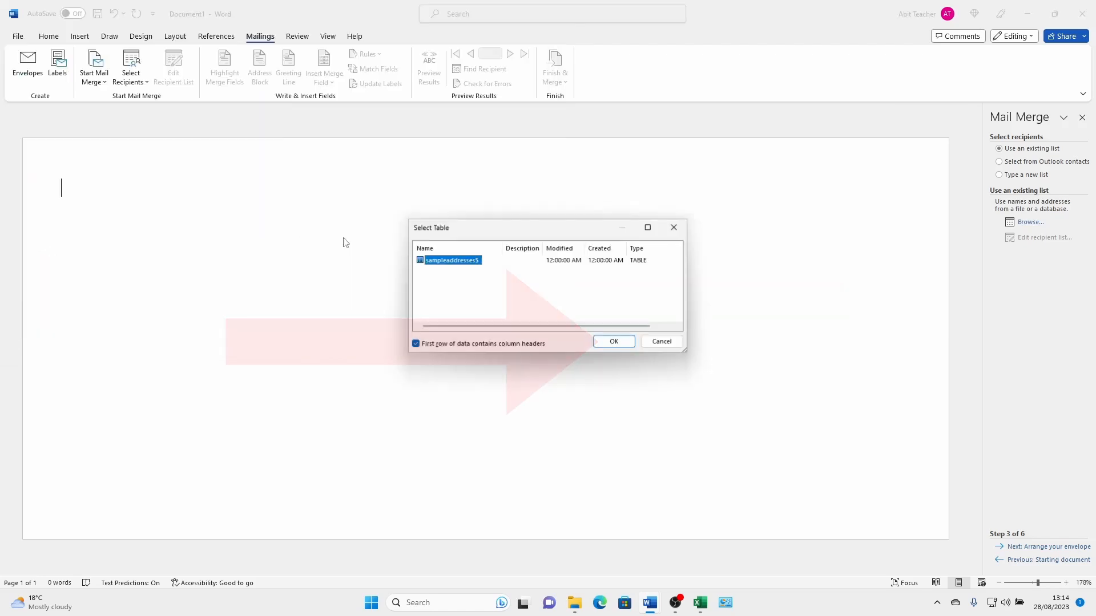
pyautogui.click(606, 343)
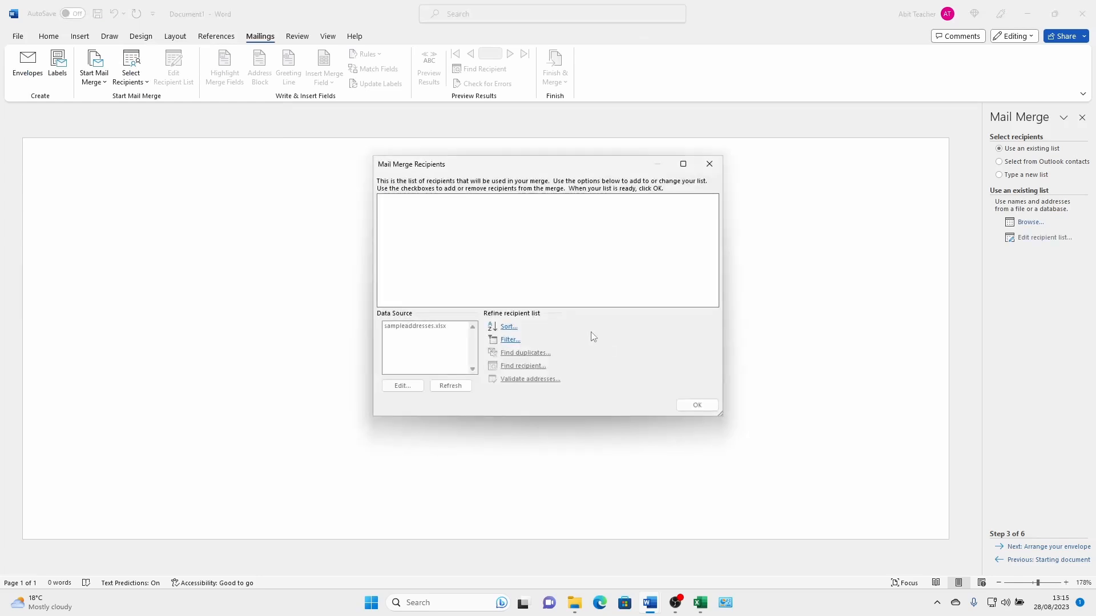
pyautogui.click(698, 405)
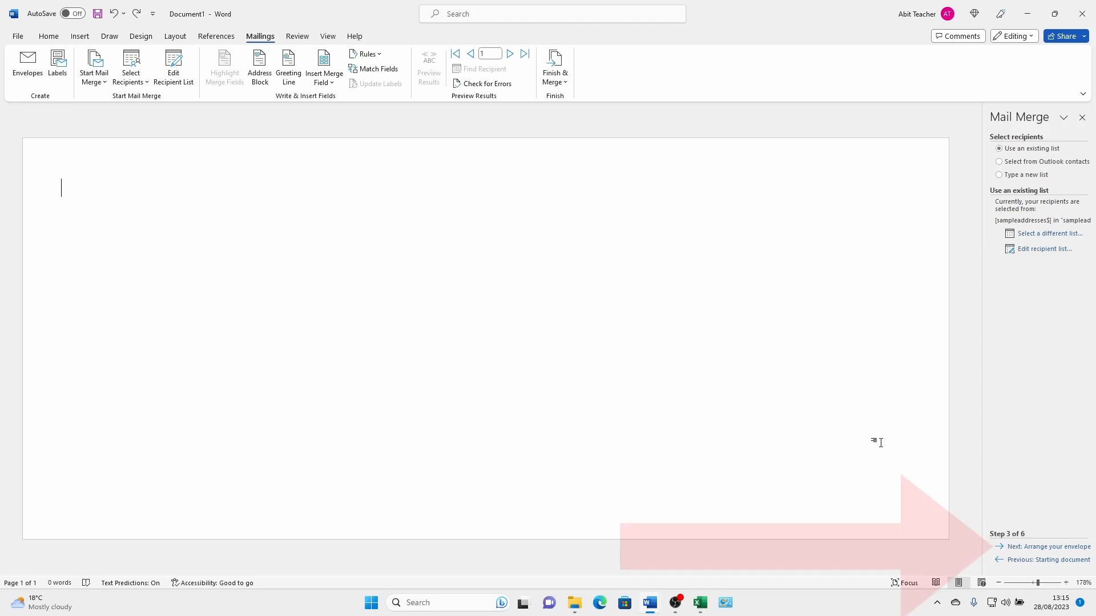
# Proceed to arranging the envelope and insert an address block with the Joshua Randall Jr. name format in the delivery address area.
pyautogui.click(1034, 549)
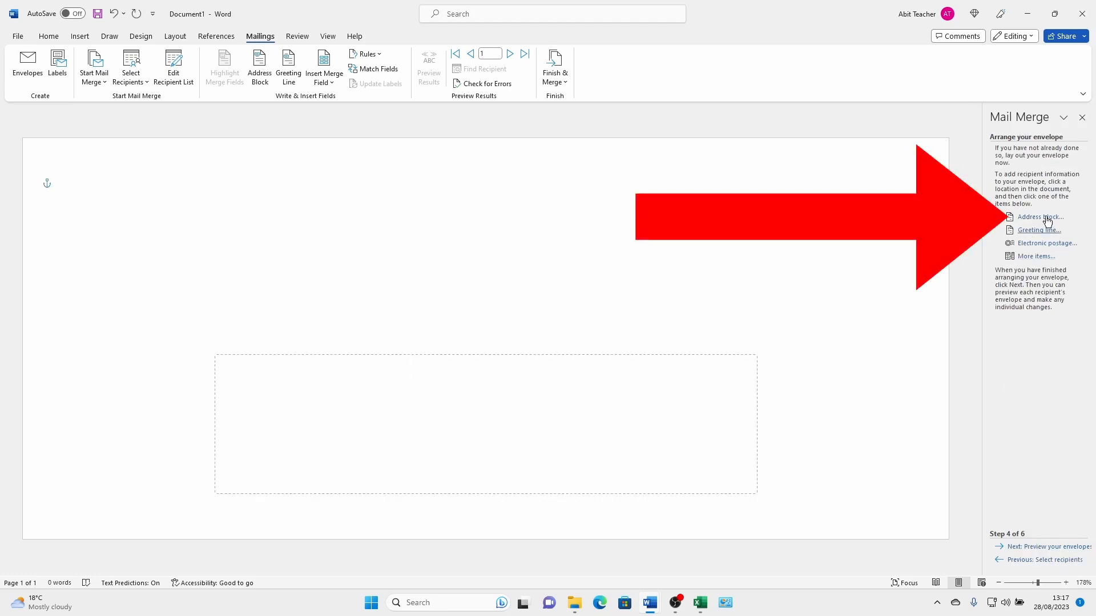
pyautogui.click(1044, 217)
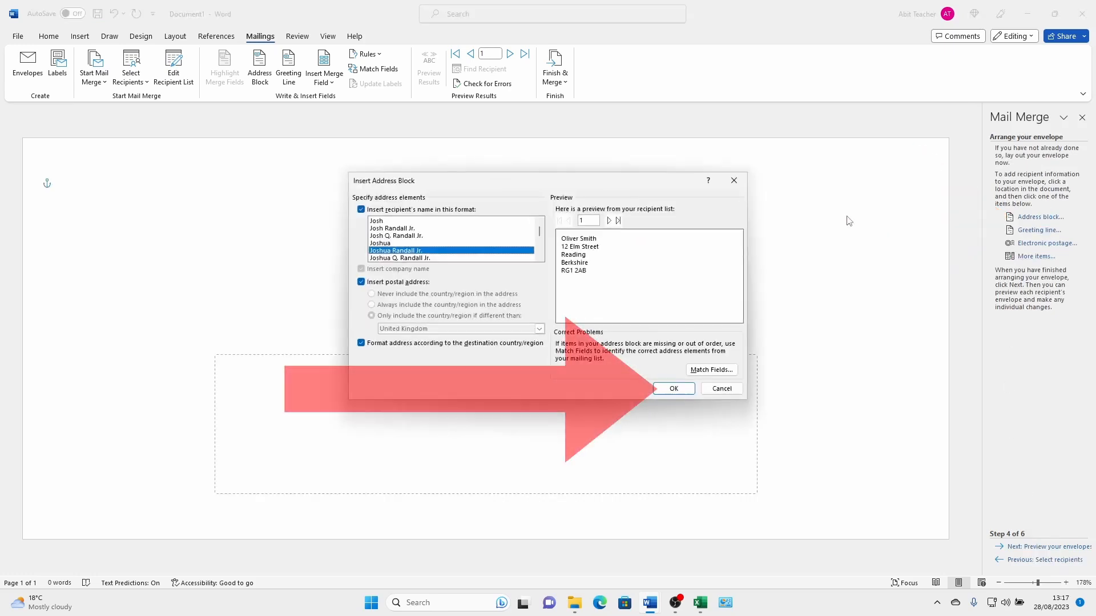
pyautogui.click(673, 388)
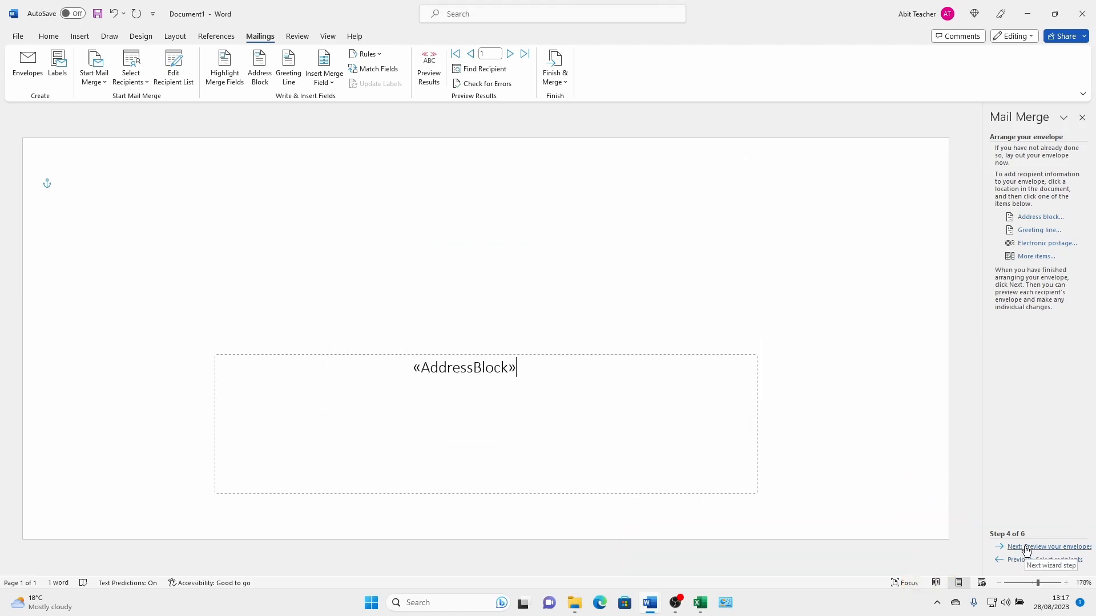
# Proceed to previewing the merged envelopes and step forward through the recipients to recipient 3.
pyautogui.click(1025, 548)
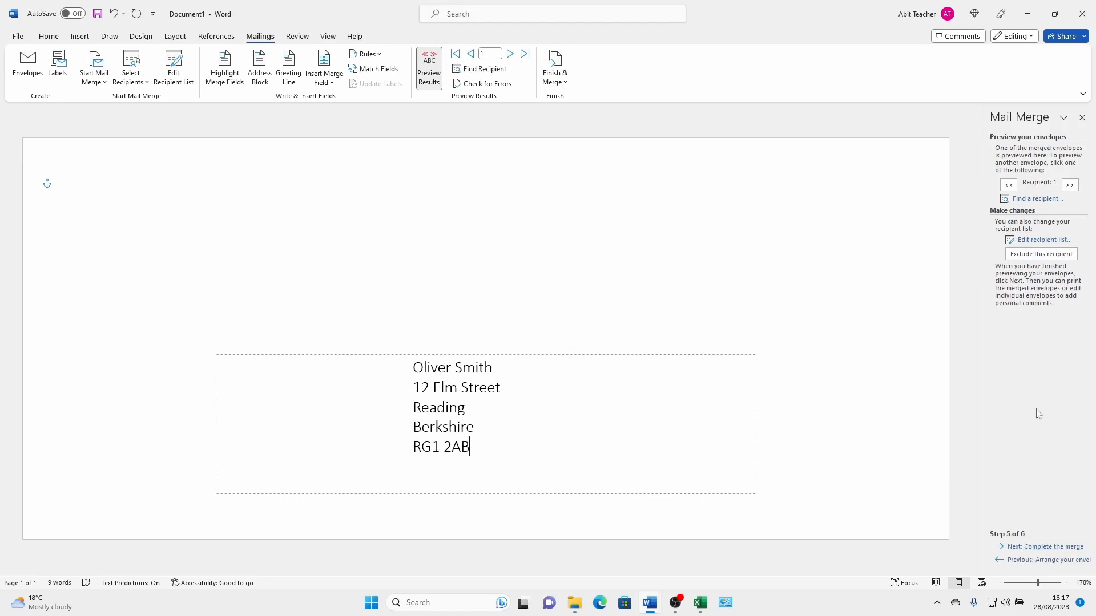
pyautogui.click(1068, 187)
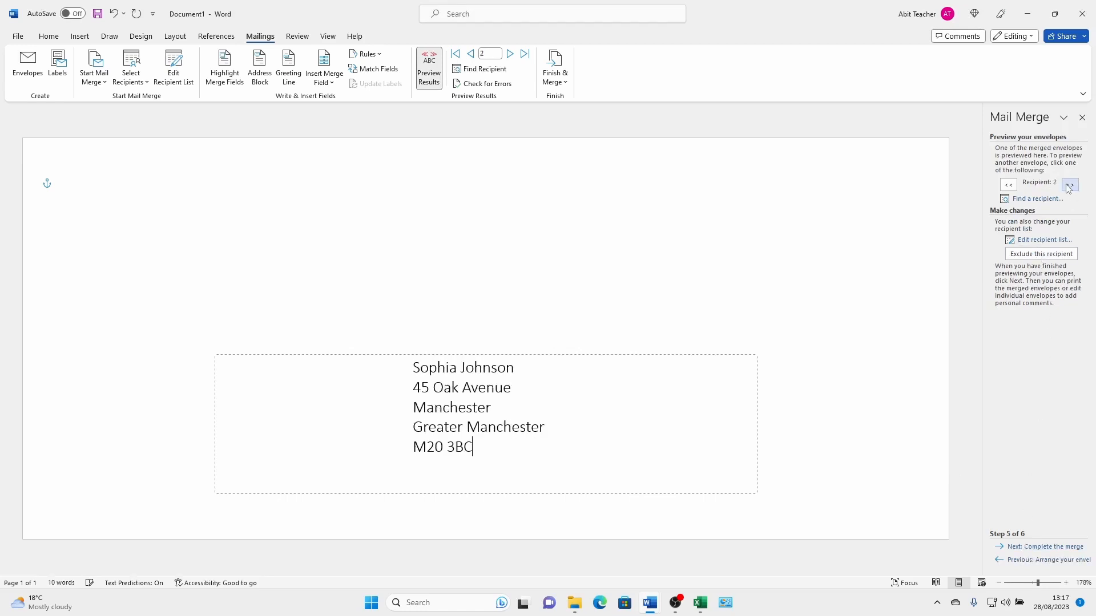
pyautogui.click(1068, 187)
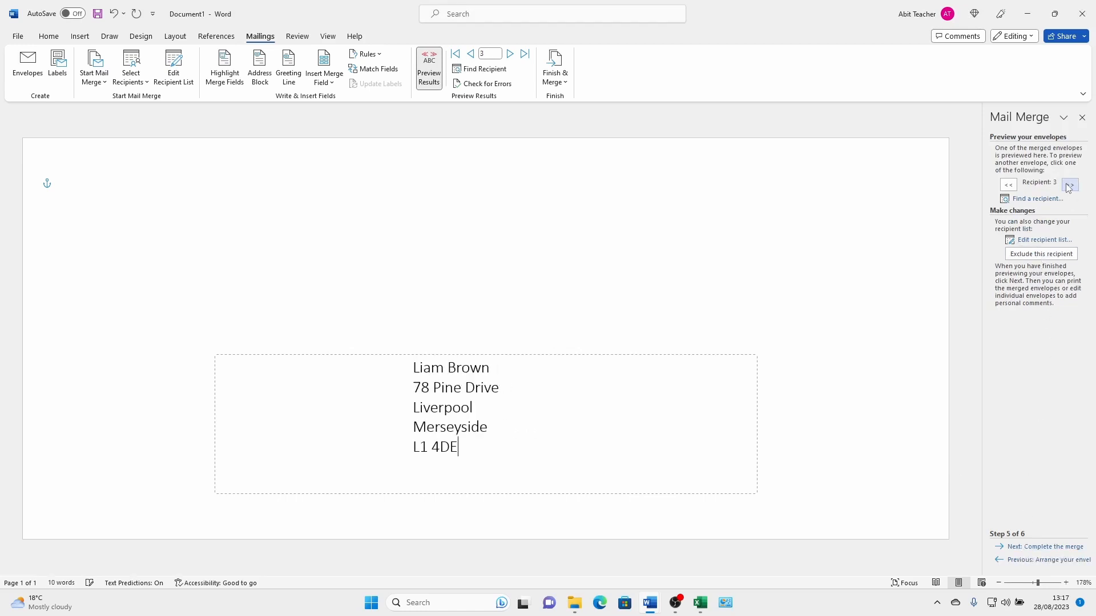
# Complete the envelope merge and print all records with Microsoft Print to PDF, one copy.
pyautogui.click(1042, 547)
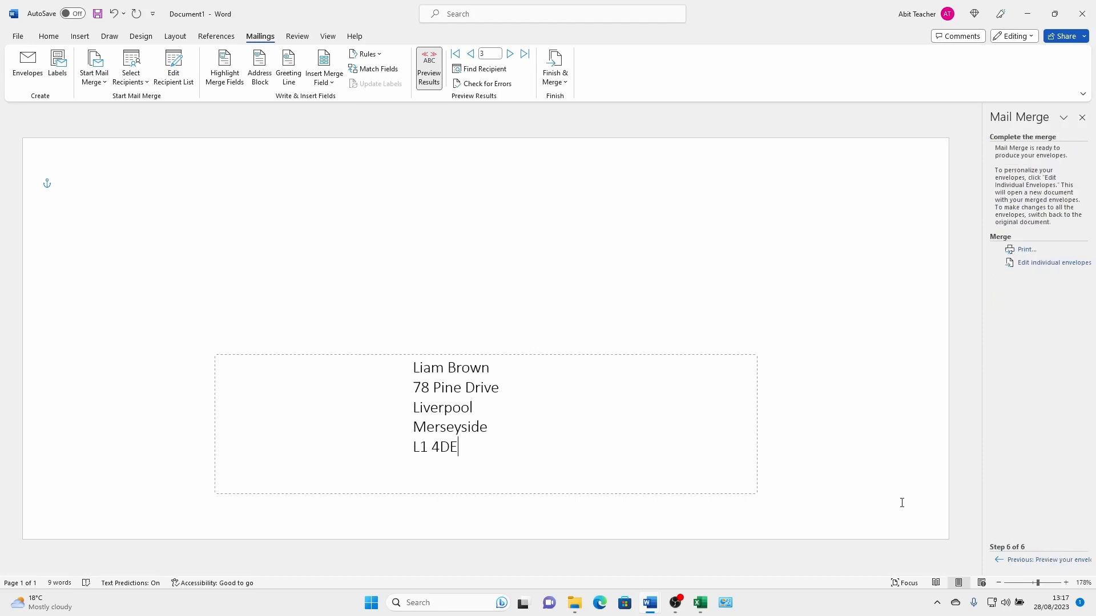
pyautogui.click(1014, 250)
pyautogui.click(540, 321)
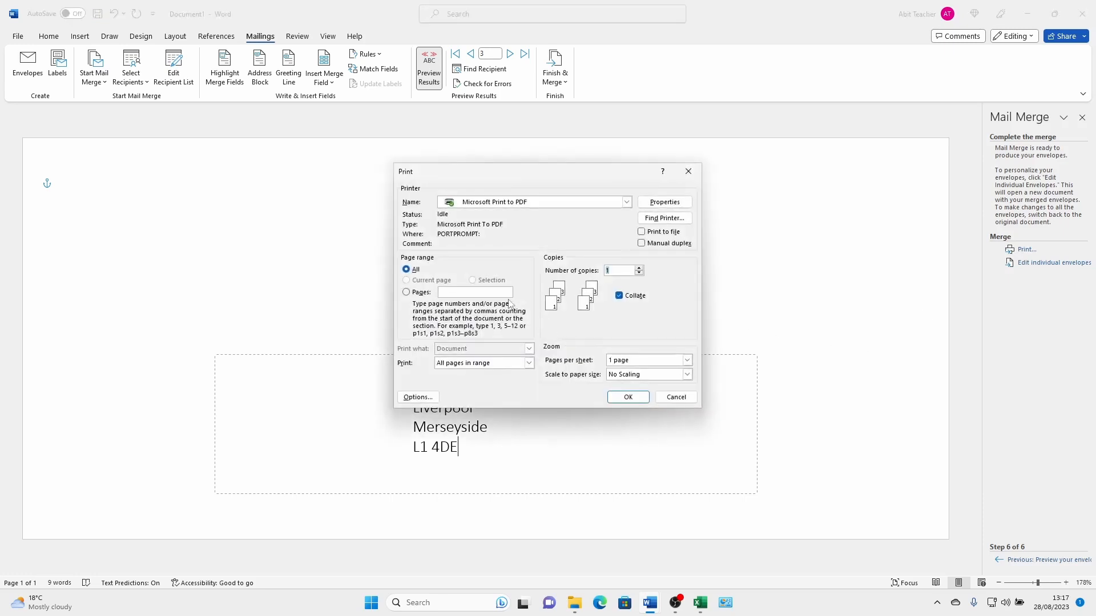
pyautogui.click(628, 397)
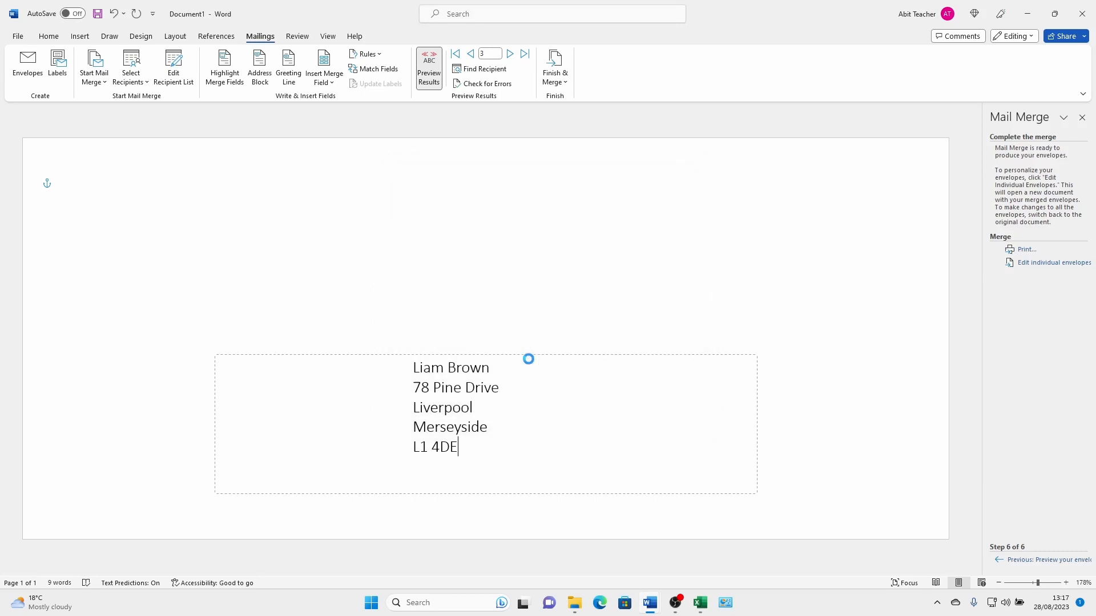